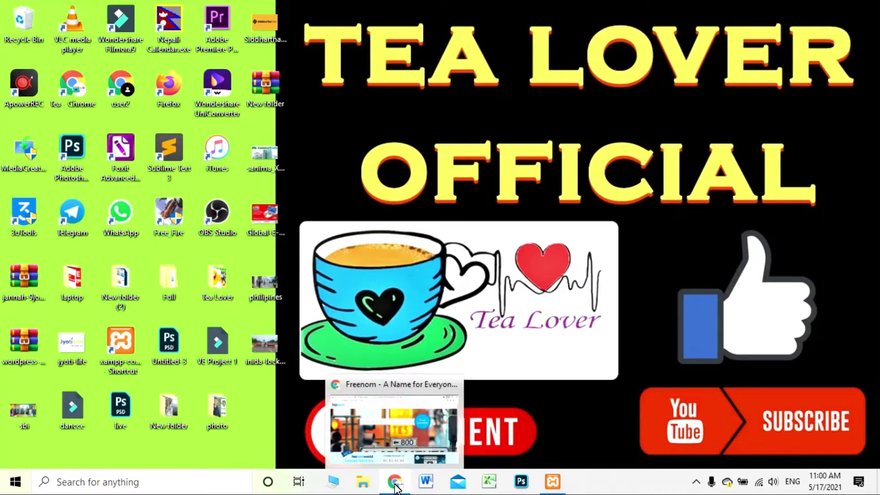
# Load freenom.com in a fresh Chrome tab and close the old Freenom home tab
pyautogui.click(396, 487)
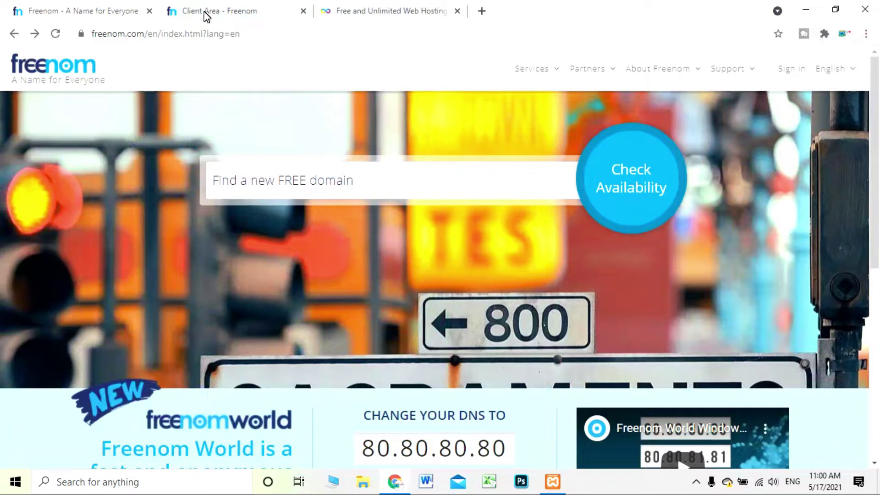
pyautogui.click(481, 11)
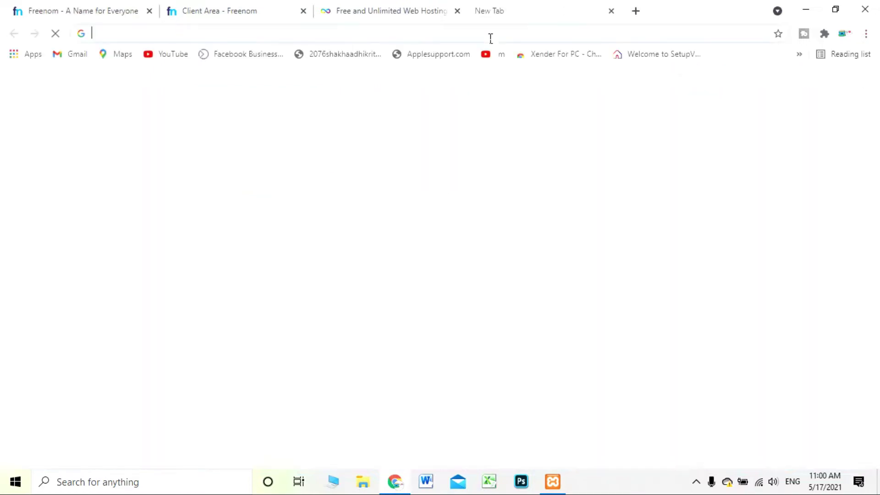
pyautogui.write('free')
pyautogui.press('Return')
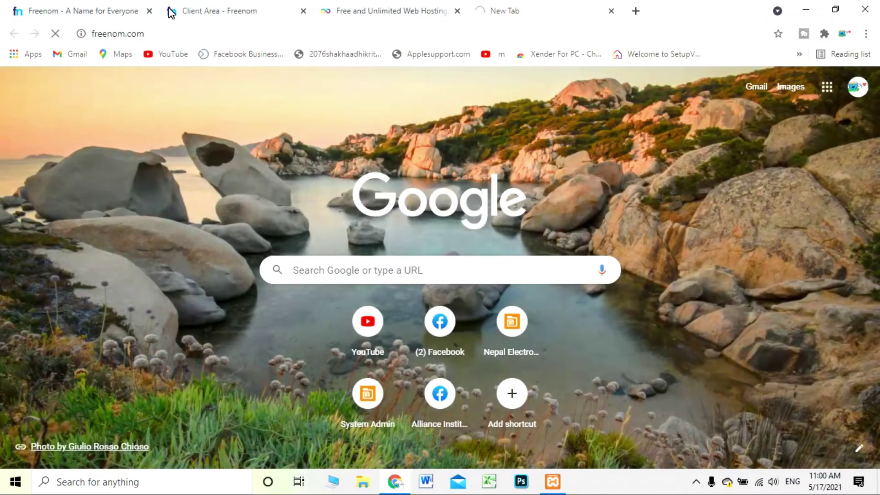
pyautogui.click(149, 11)
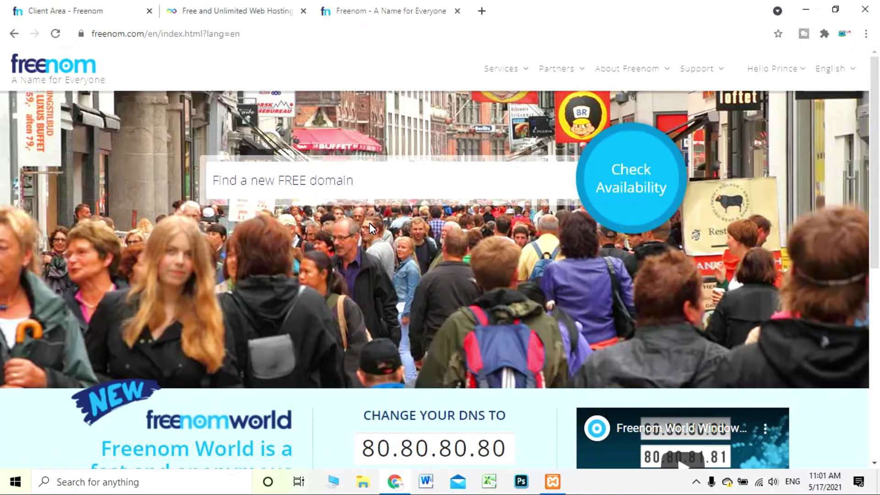
# Search Freenom for the domain name tealoverofficial
pyautogui.click(413, 186)
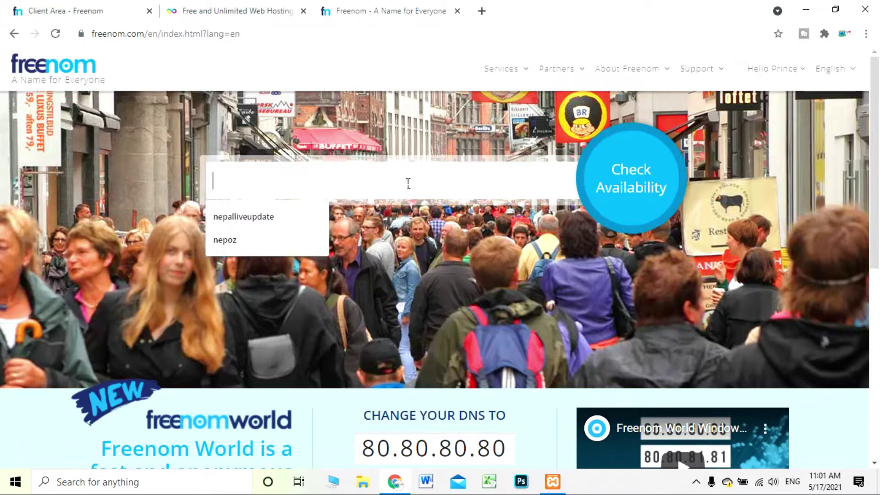
pyautogui.write('tealoverofficial')
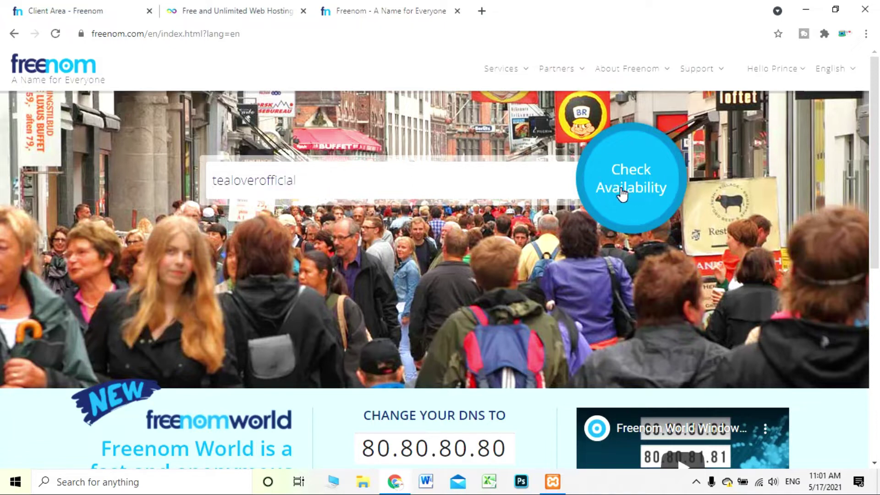
pyautogui.click(622, 194)
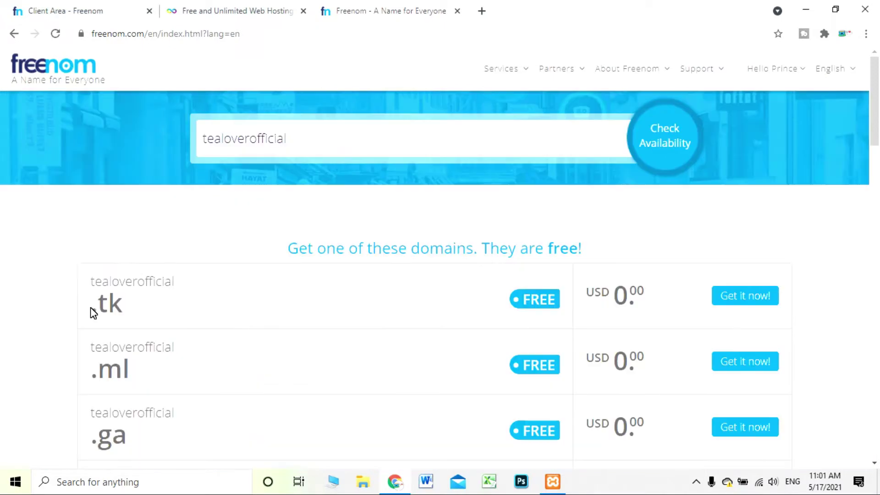
# Review the free .tk, .ml, .ga, .cf, .gq results and priced options like .com at USD 8.38
pyautogui.scroll(-4, 64, 269)
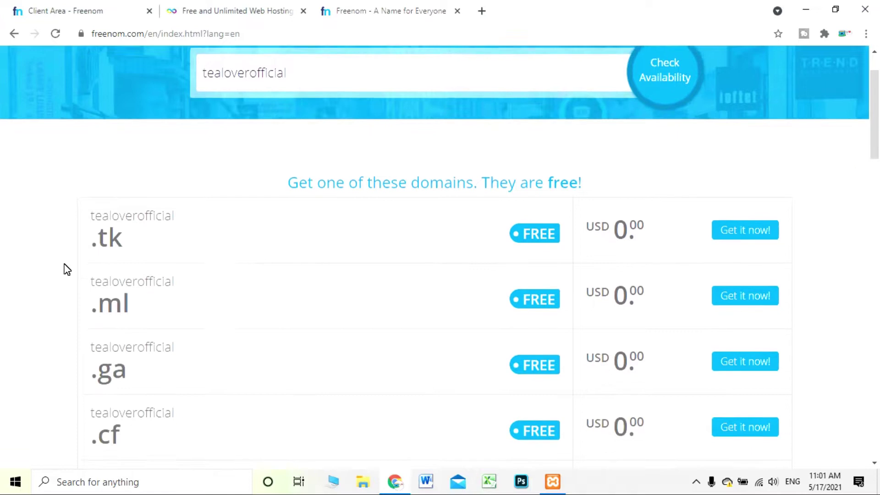
pyautogui.moveTo(157, 414); pyautogui.dragTo(120, 332)
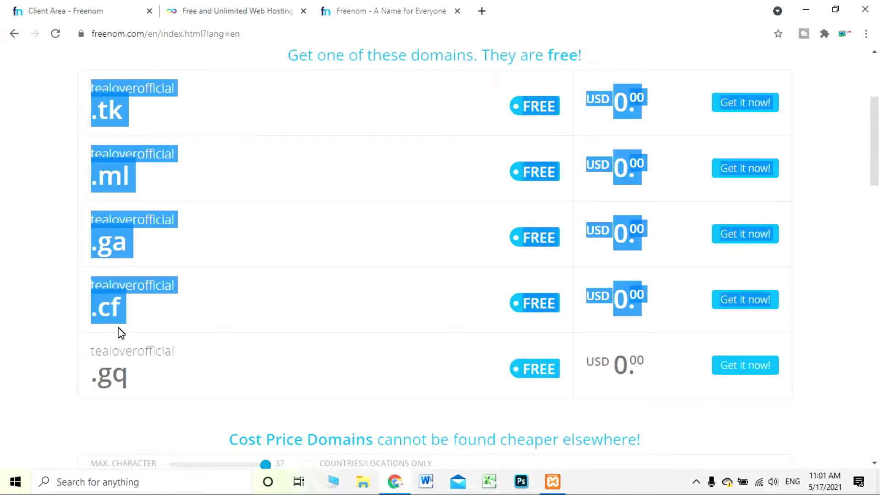
pyautogui.click(121, 242)
pyautogui.scroll(1, 135, 188)
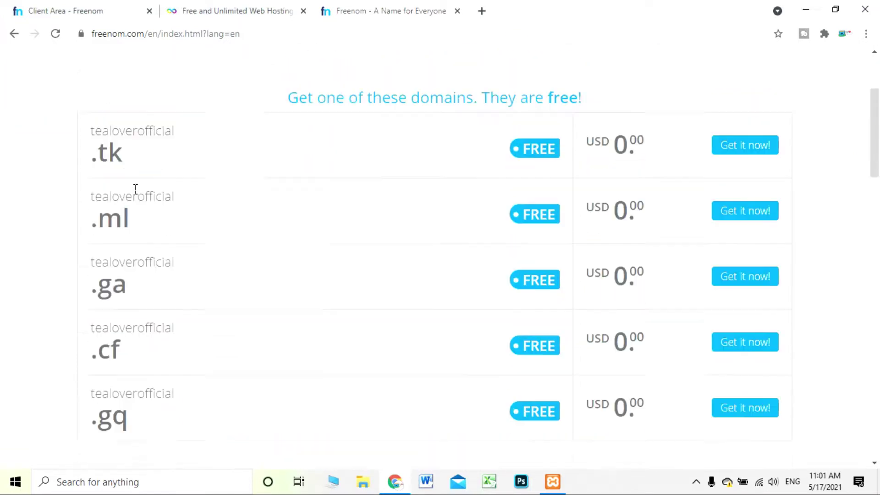
pyautogui.moveTo(285, 120); pyautogui.dragTo(587, 124)
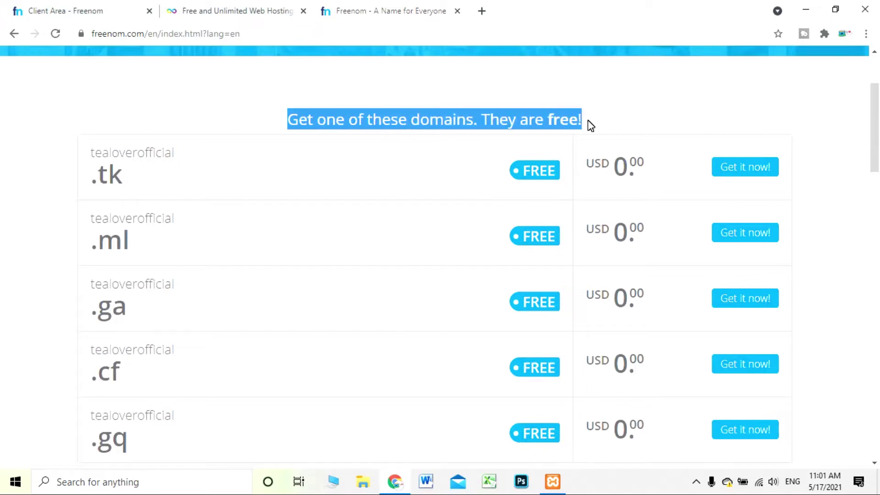
pyautogui.scroll(2, 343, 177)
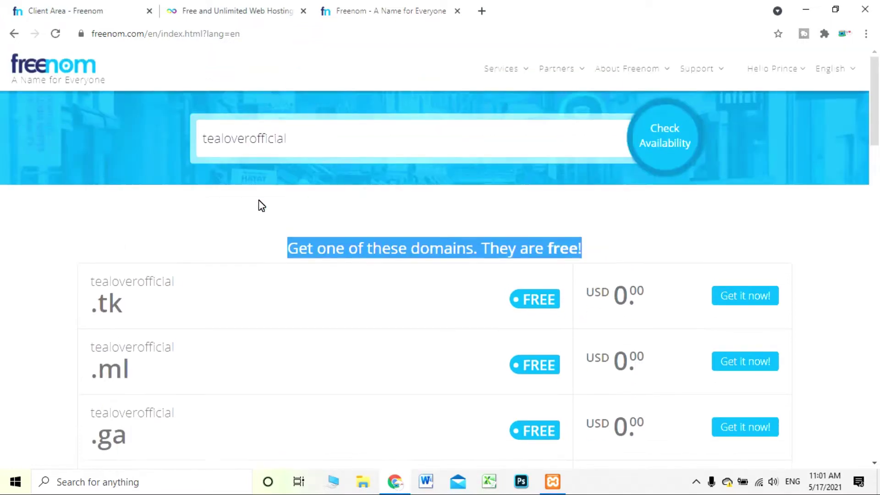
pyautogui.click(245, 232)
pyautogui.scroll(-2, 251, 237)
pyautogui.scroll(-8, 250, 236)
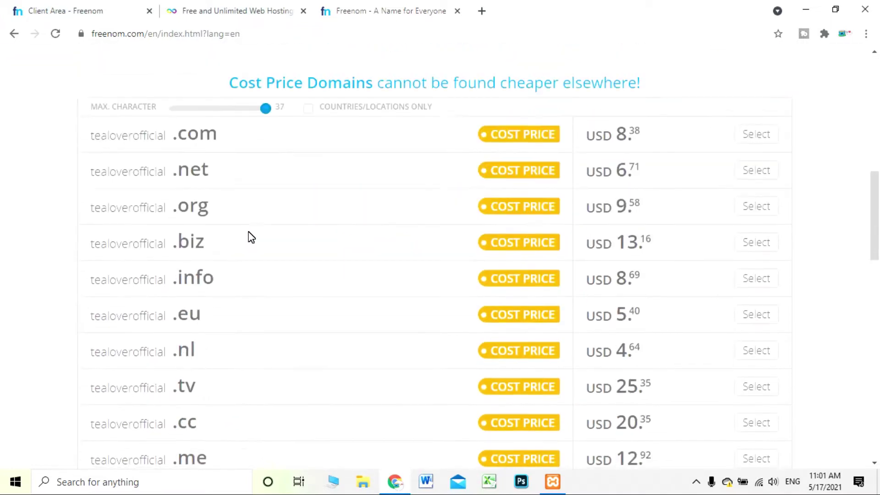
pyautogui.moveTo(81, 112); pyautogui.dragTo(333, 330)
pyautogui.scroll(3, 333, 329)
pyautogui.scroll(1, 334, 330)
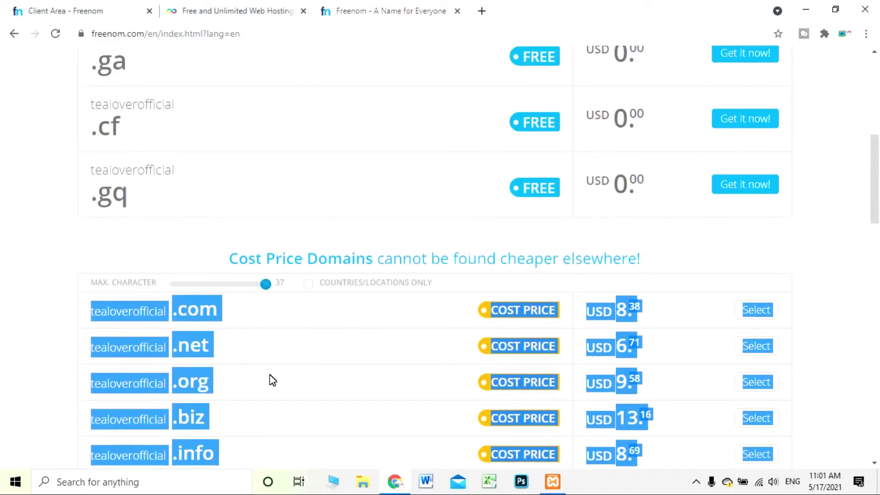
pyautogui.click(410, 365)
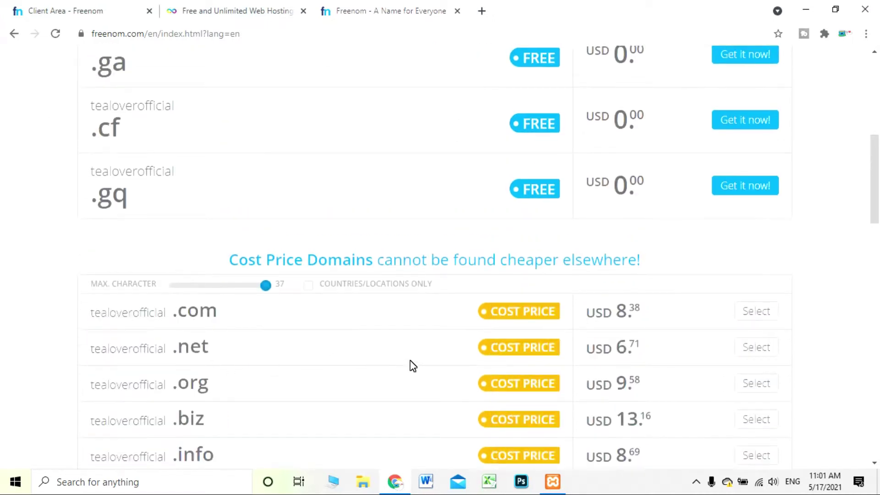
pyautogui.scroll(4, 409, 363)
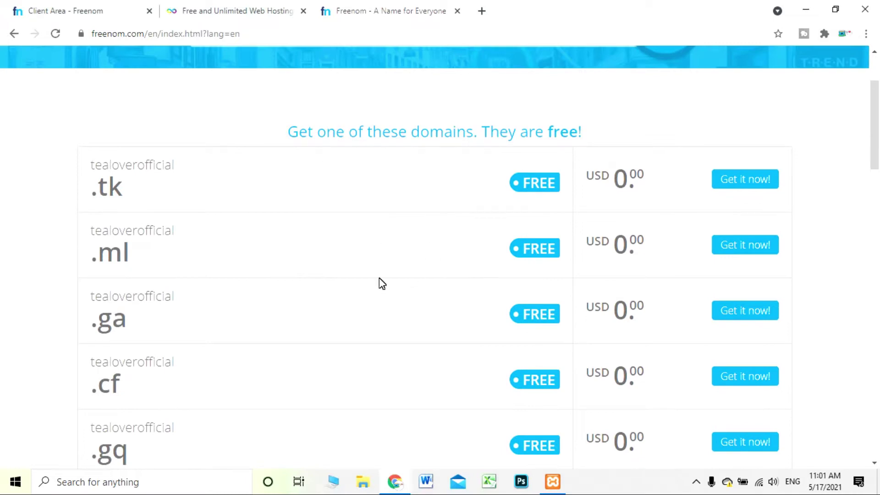
# Choose Get it now! on the free tealoverofficial.tk domain
pyautogui.click(751, 182)
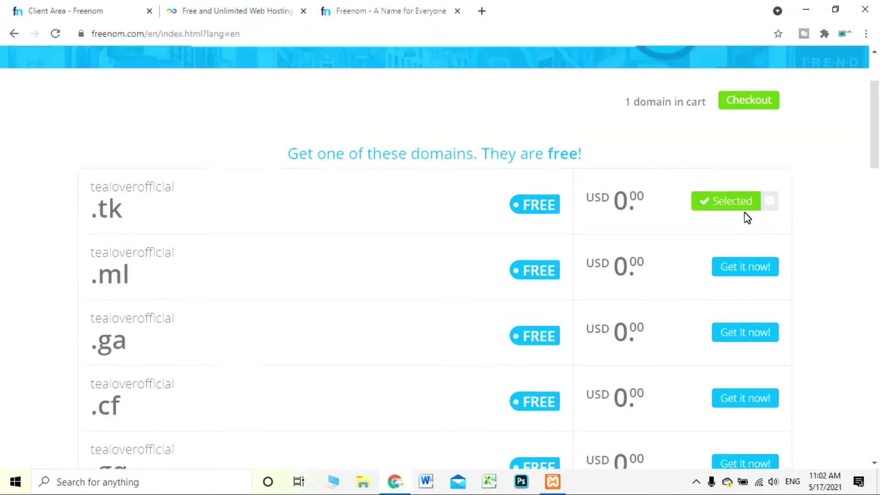
pyautogui.scroll(3, 747, 210)
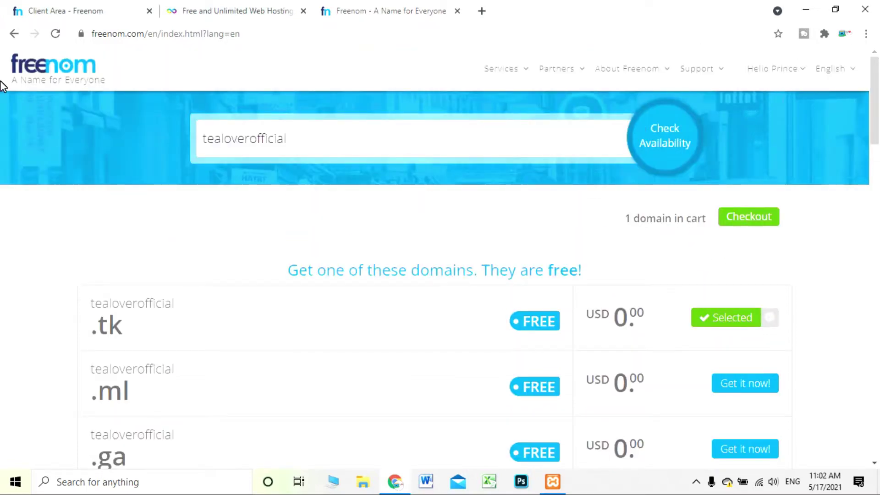
pyautogui.click(162, 6)
# Log out of the Freenom client area and return to the signed-out homepage
pyautogui.click(109, 7)
pyautogui.scroll(3, 571, 151)
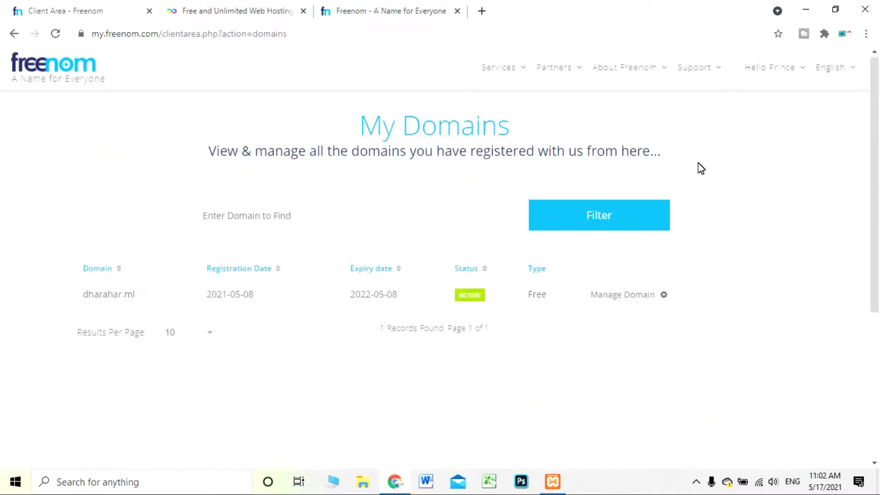
pyautogui.moveTo(799, 109)
pyautogui.click(708, 315)
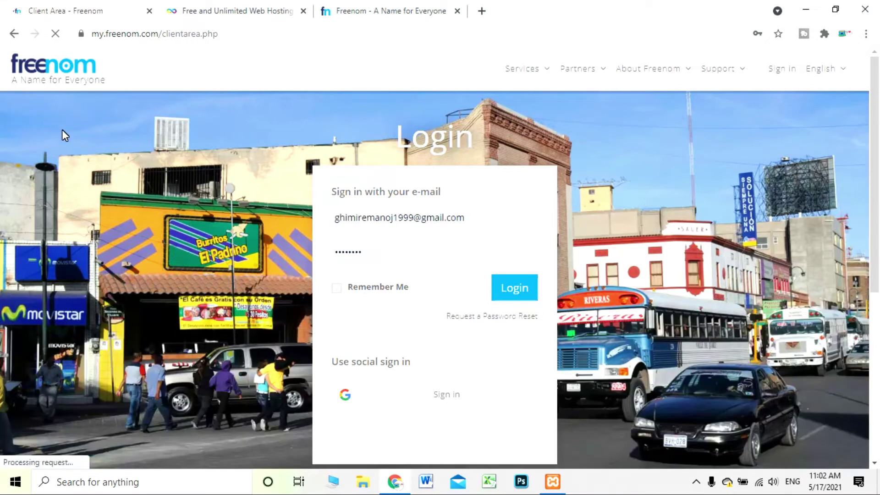
pyautogui.click(55, 64)
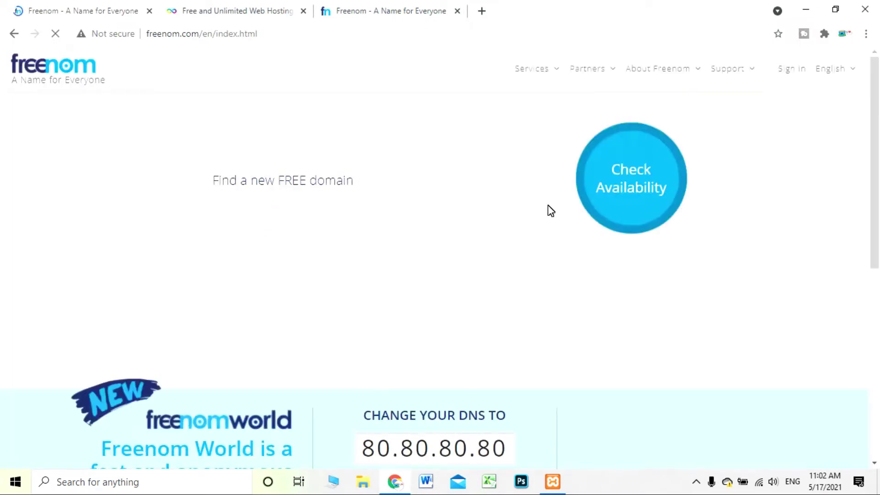
# Search tealoverofficial again while signed out and look over the results
pyautogui.click(329, 189)
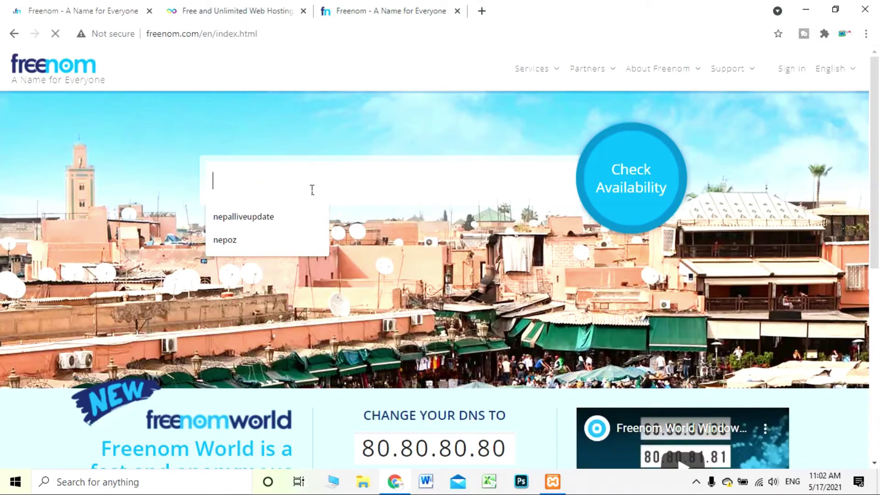
pyautogui.write('tealoverofficial')
pyautogui.doubleClick(627, 193)
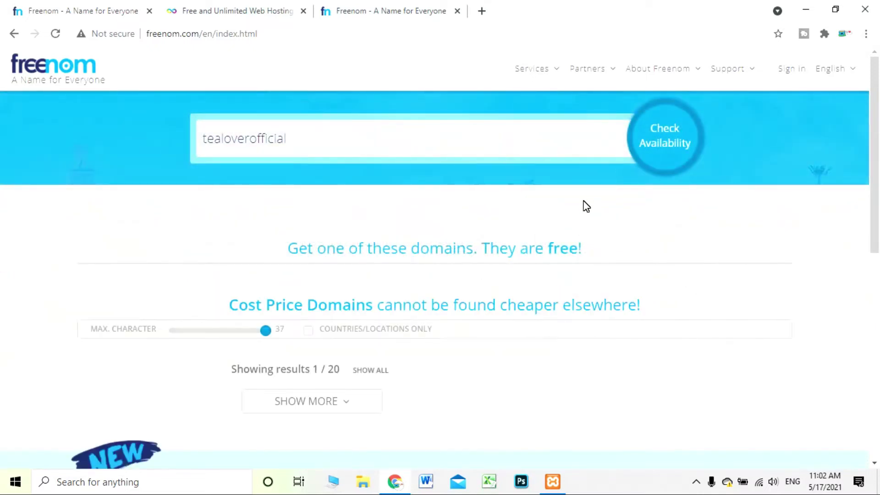
pyautogui.scroll(-3, 581, 206)
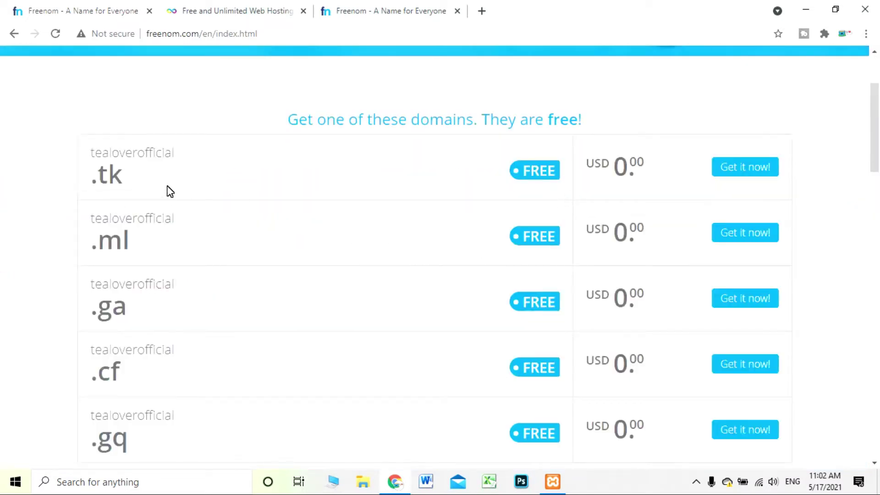
pyautogui.scroll(3, 102, 262)
pyautogui.scroll(-3, 81, 197)
pyautogui.moveTo(81, 170); pyautogui.dragTo(334, 359)
pyautogui.rightClick(342, 345)
pyautogui.click(15, 266)
pyautogui.scroll(1, 220, 279)
pyautogui.scroll(2, 257, 279)
# Try claiming .tk, .ml, .ga, .cf and .gq; the first four show not available
pyautogui.click(758, 297)
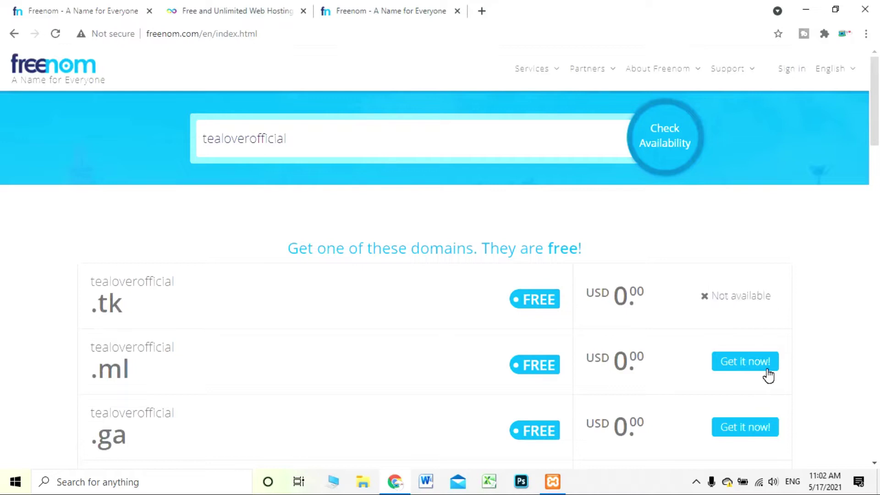
pyautogui.click(748, 364)
pyautogui.click(770, 435)
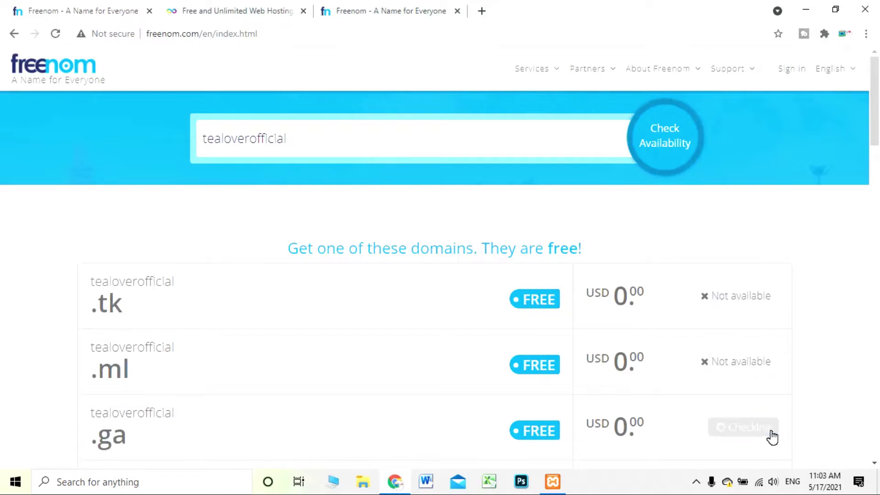
pyautogui.scroll(-2, 769, 421)
pyautogui.click(756, 363)
pyautogui.scroll(-4, 754, 371)
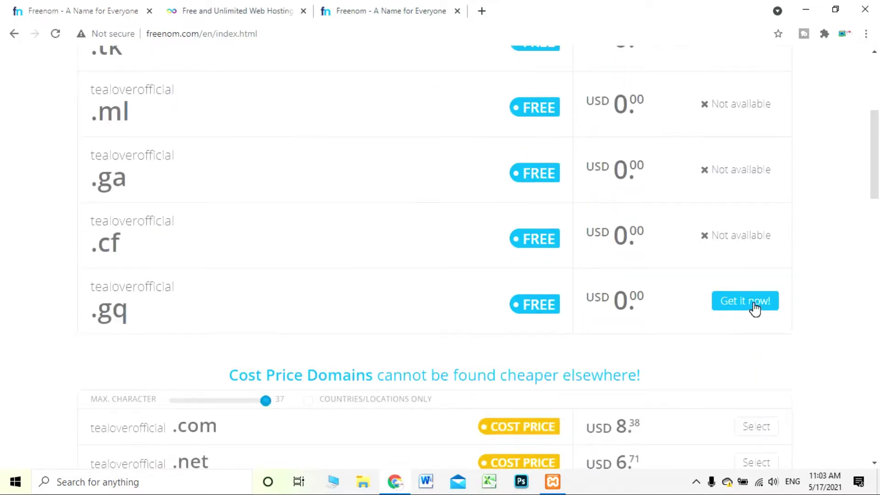
pyautogui.click(754, 307)
pyautogui.scroll(6, 744, 316)
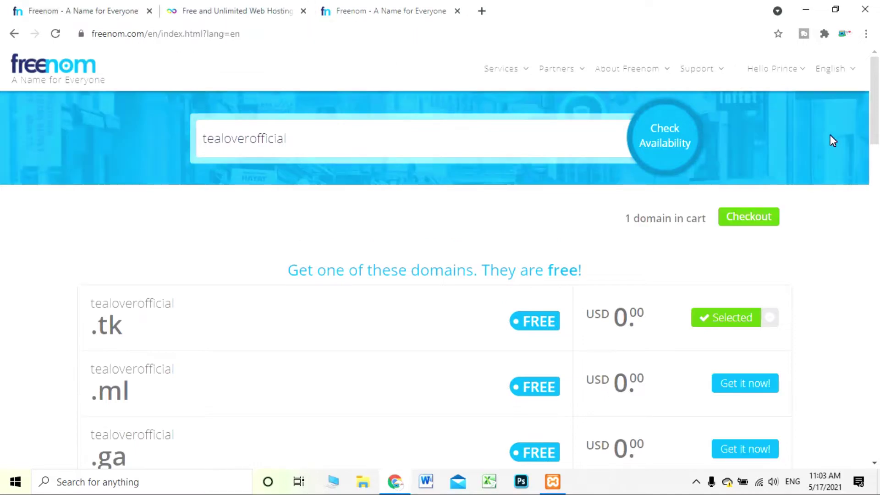
# Sign back in to Freenom and reach the Services > Register a New Domain search page
pyautogui.click(173, 7)
pyautogui.click(82, 7)
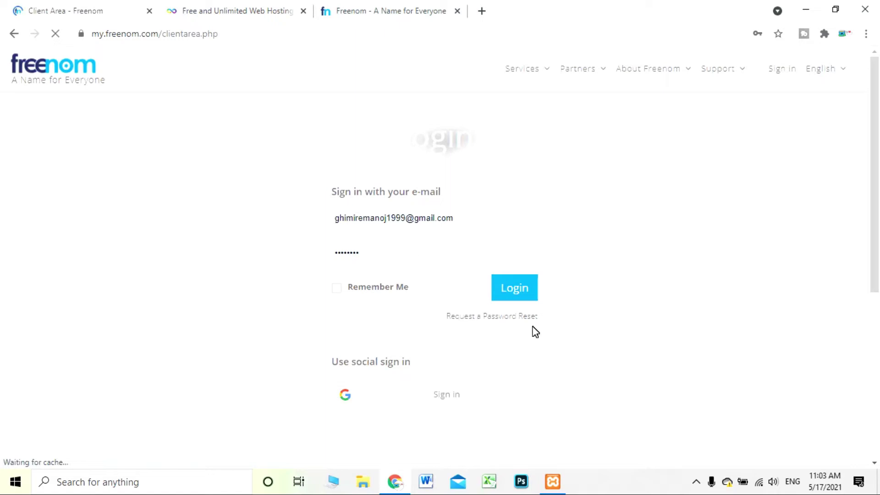
pyautogui.click(534, 289)
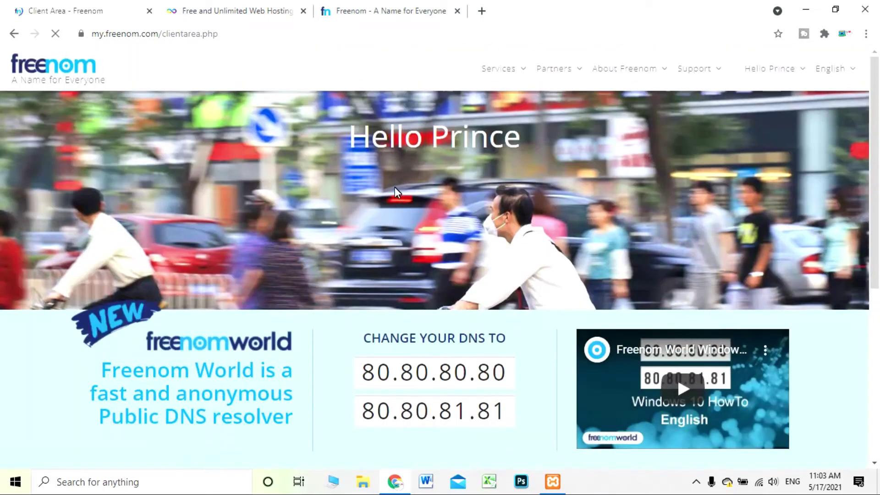
pyautogui.moveTo(499, 70)
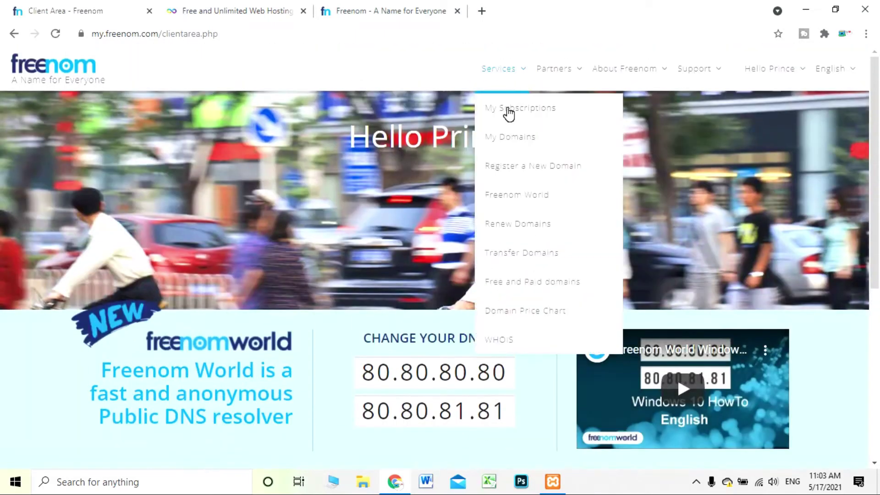
pyautogui.click(532, 167)
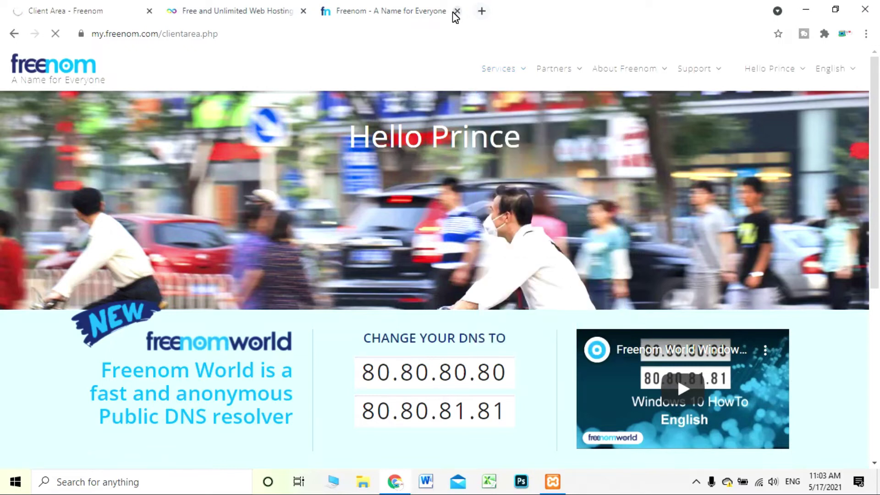
pyautogui.click(435, 12)
pyautogui.hotkey('ctrl', 'Tab')
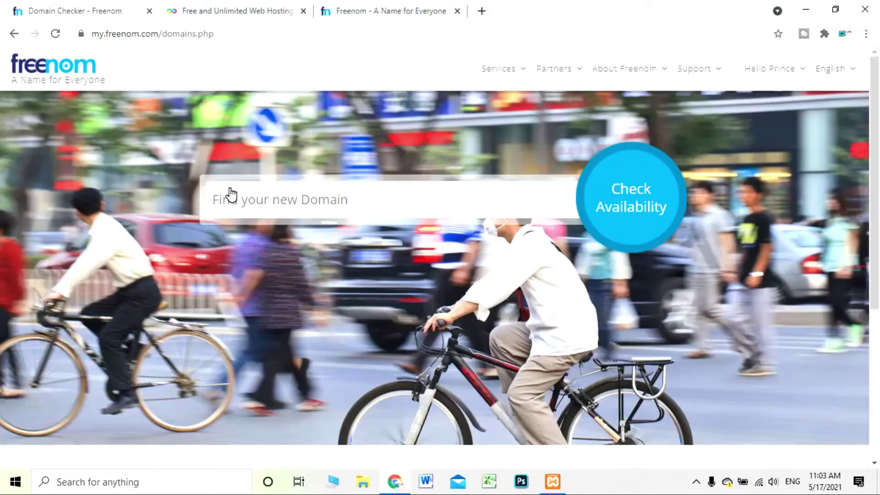
# Paste tealoverofficial into the domain search and check availability
pyautogui.click(260, 196)
pyautogui.rightClick(260, 196)
pyautogui.click(310, 293)
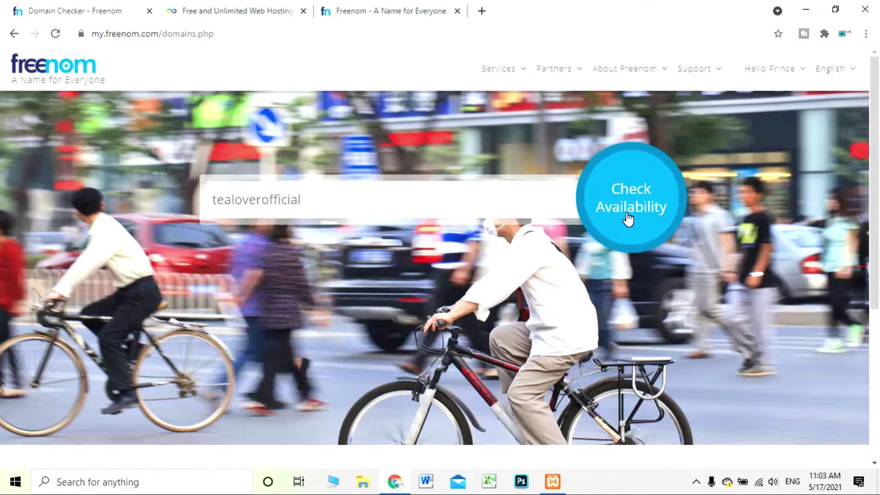
pyautogui.click(457, 11)
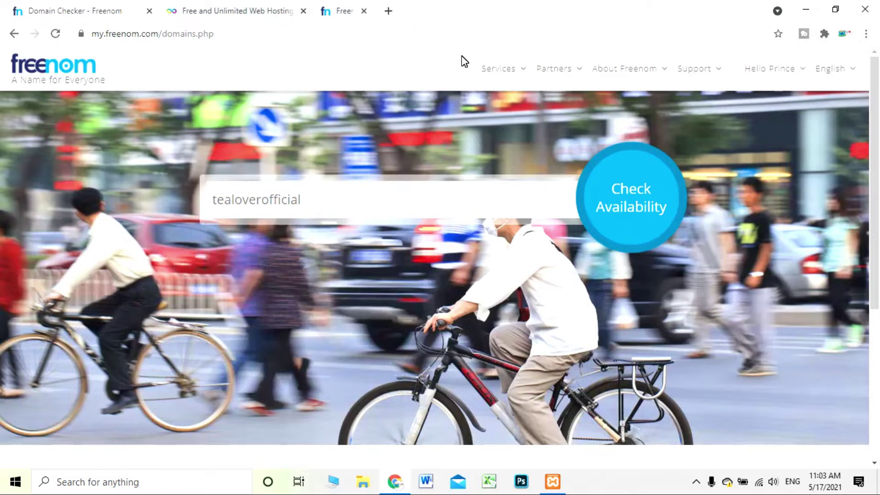
pyautogui.click(618, 210)
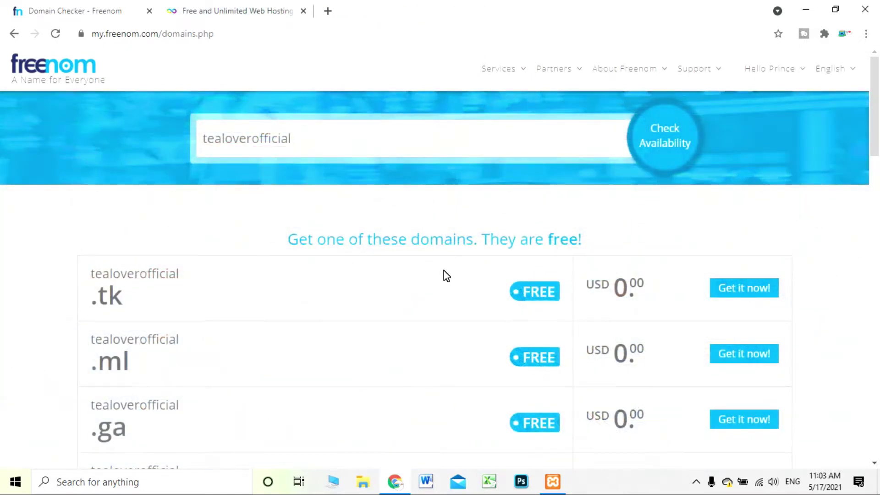
# Add the free tealoverofficial.ml domain to the cart
pyautogui.scroll(-3, 443, 275)
pyautogui.moveTo(82, 145); pyautogui.dragTo(192, 203)
pyautogui.click(49, 229)
pyautogui.tripleClick(122, 234)
pyautogui.click(551, 319)
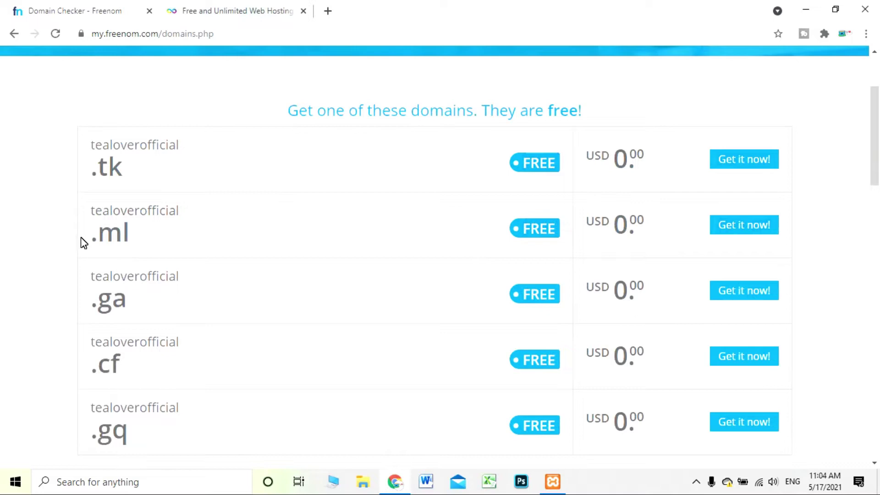
pyautogui.click(750, 229)
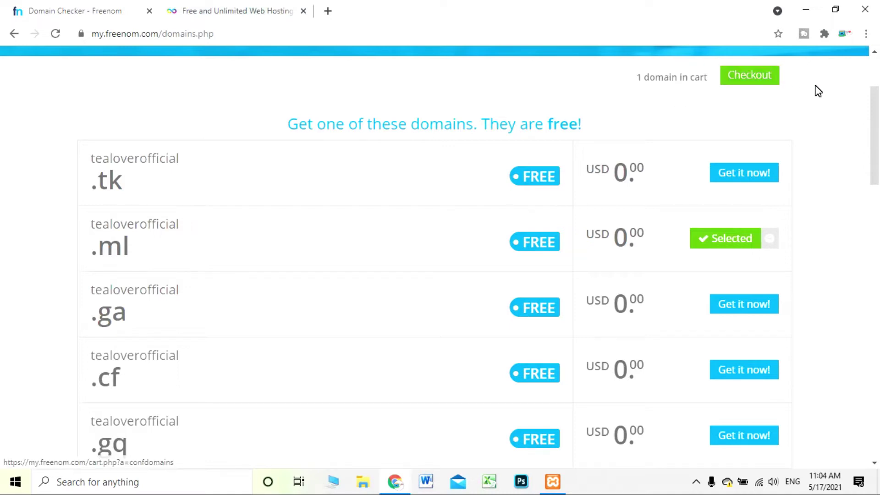
pyautogui.scroll(-2, 661, 171)
pyautogui.scroll(-20, 661, 171)
# Check out and set tealoverofficial.ml's period to 12 Months @ FREE
pyautogui.click(745, 261)
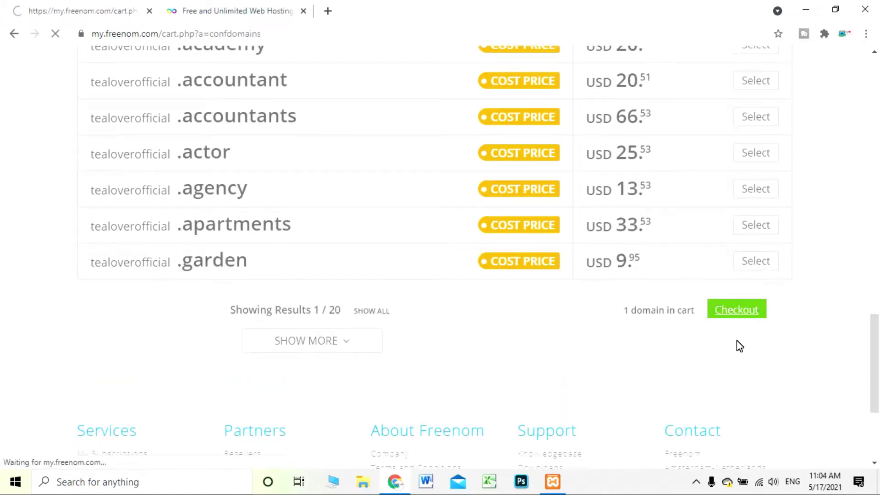
pyautogui.scroll(-1, 534, 255)
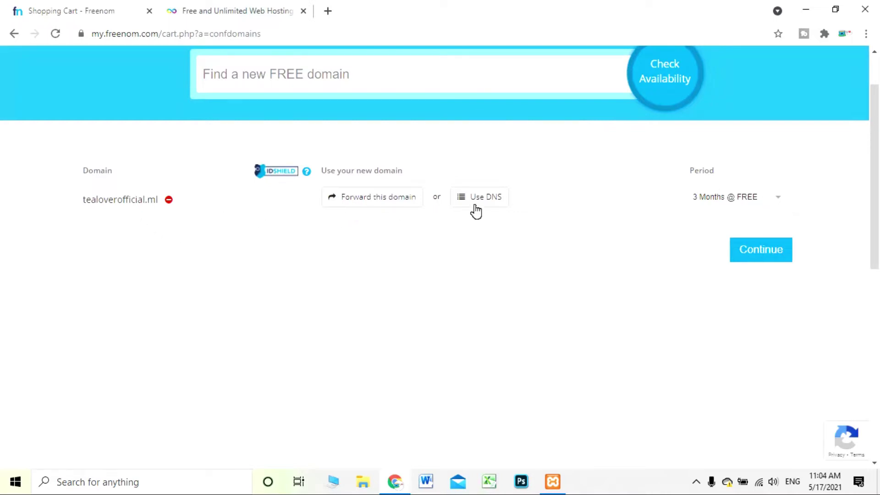
pyautogui.click(716, 202)
pyautogui.click(608, 275)
pyautogui.click(744, 202)
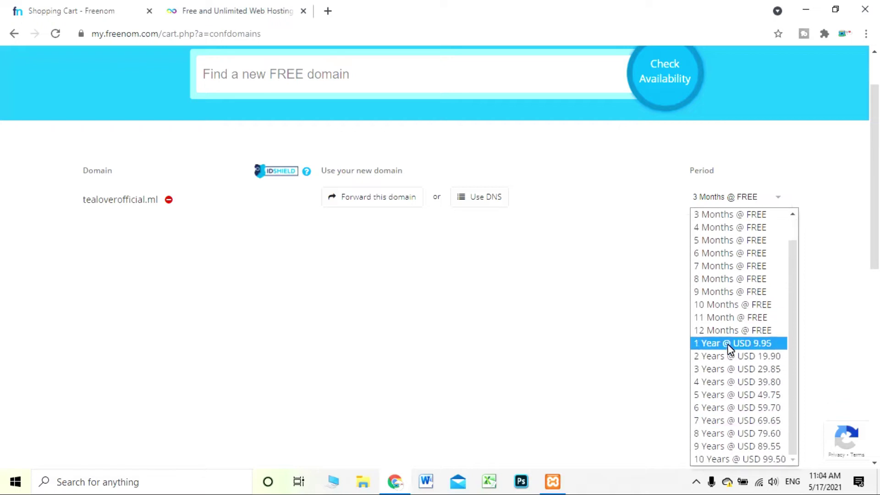
pyautogui.click(728, 332)
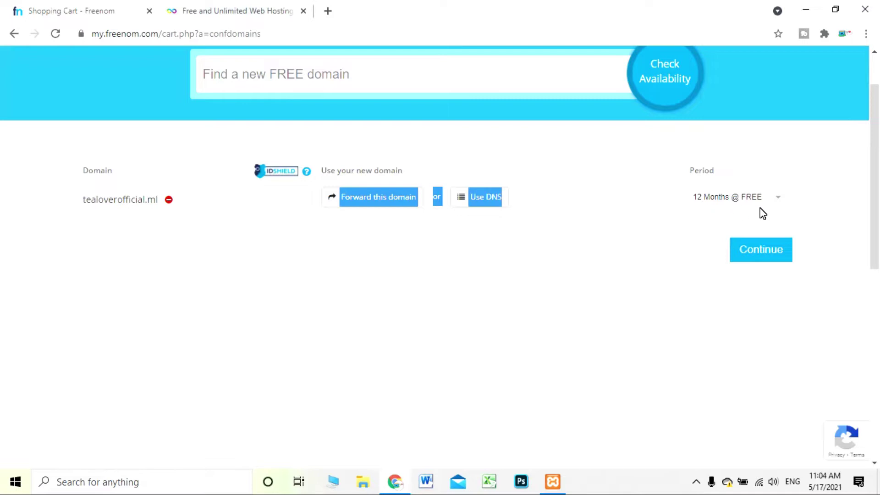
pyautogui.scroll(2, 294, 304)
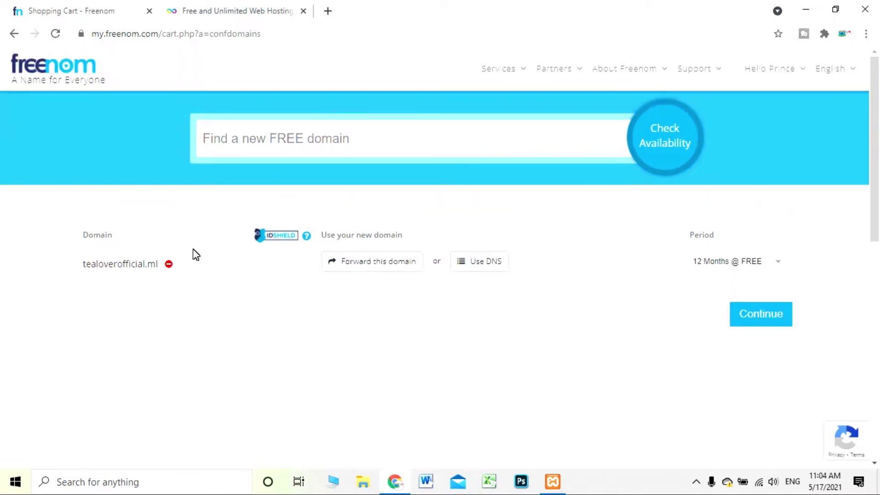
# Accept the Terms & Conditions and complete the free domain order
pyautogui.click(768, 321)
pyautogui.moveTo(83, 166); pyautogui.dragTo(263, 175)
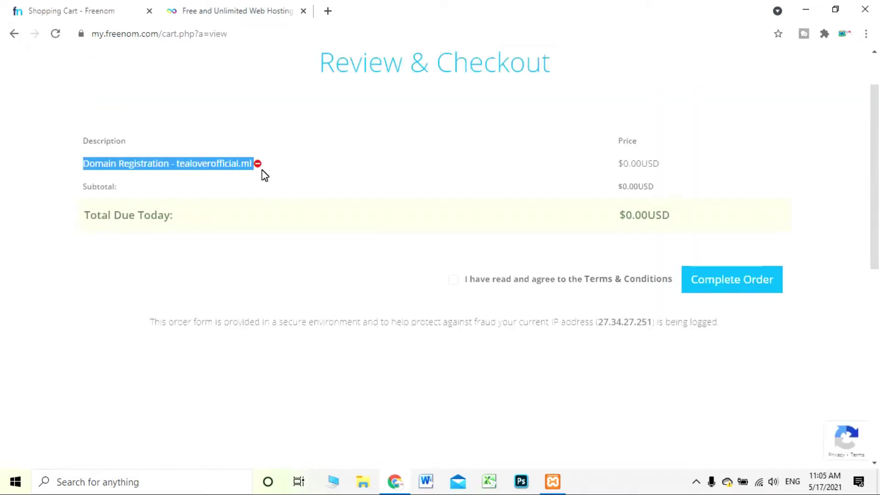
pyautogui.click(623, 169)
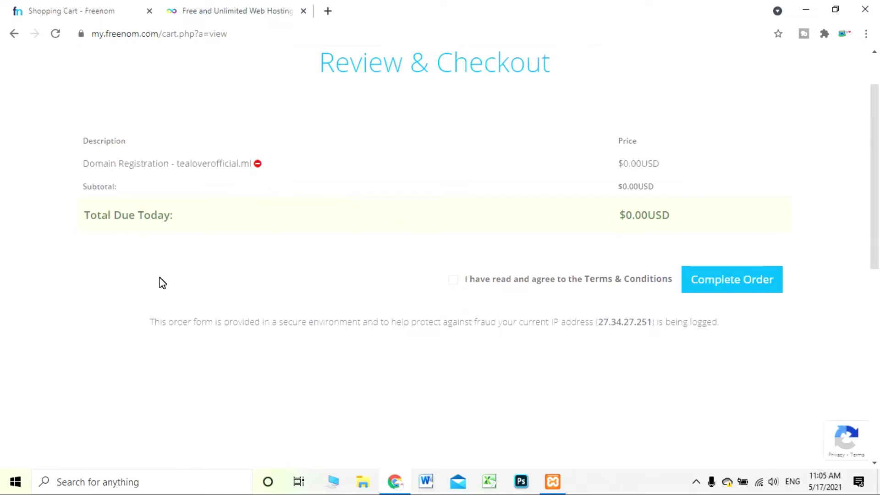
pyautogui.click(454, 281)
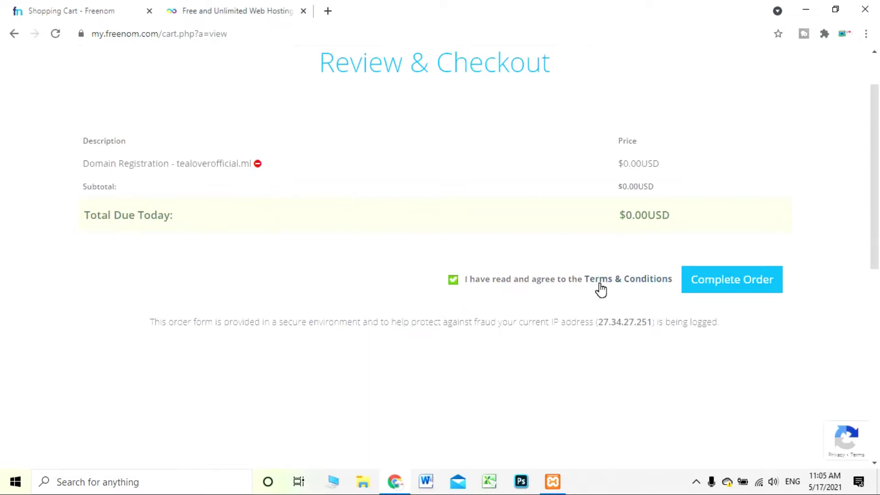
pyautogui.click(733, 282)
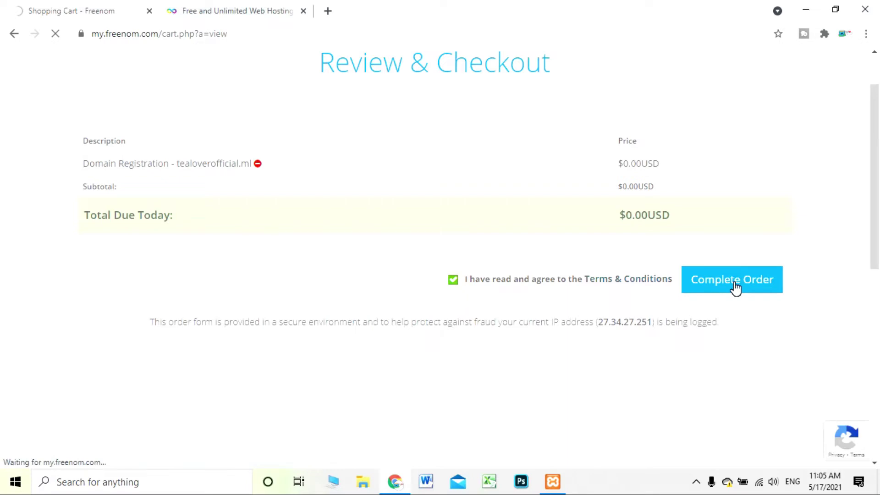
# Review the order confirmation and go to the Freenom Client Area
pyautogui.scroll(-3, 737, 307)
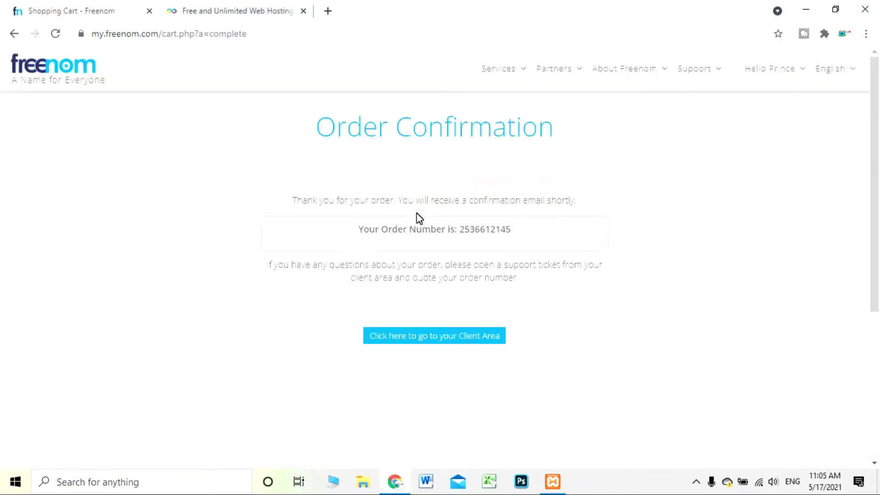
pyautogui.moveTo(495, 230); pyautogui.dragTo(560, 244)
pyautogui.click(551, 182)
pyautogui.moveTo(439, 202); pyautogui.dragTo(545, 218)
pyautogui.click(586, 192)
pyautogui.scroll(-1, 446, 165)
pyautogui.moveTo(290, 136); pyautogui.dragTo(582, 167)
pyautogui.click(722, 145)
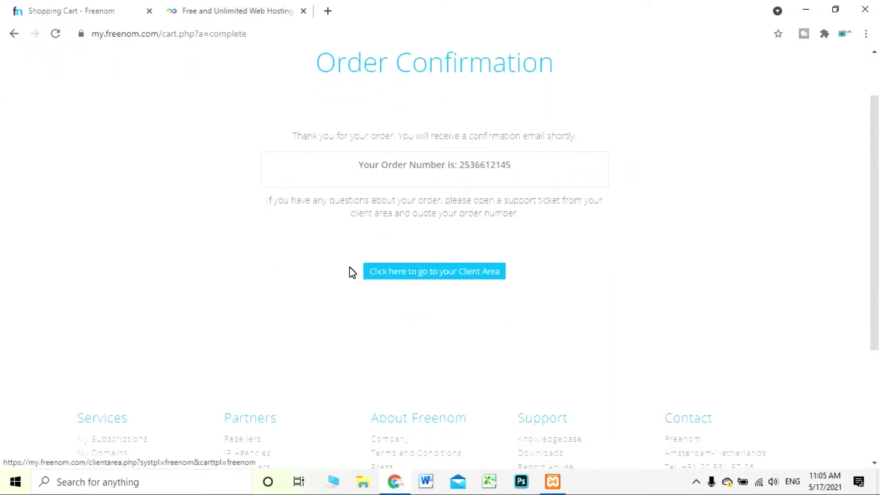
pyautogui.click(404, 284)
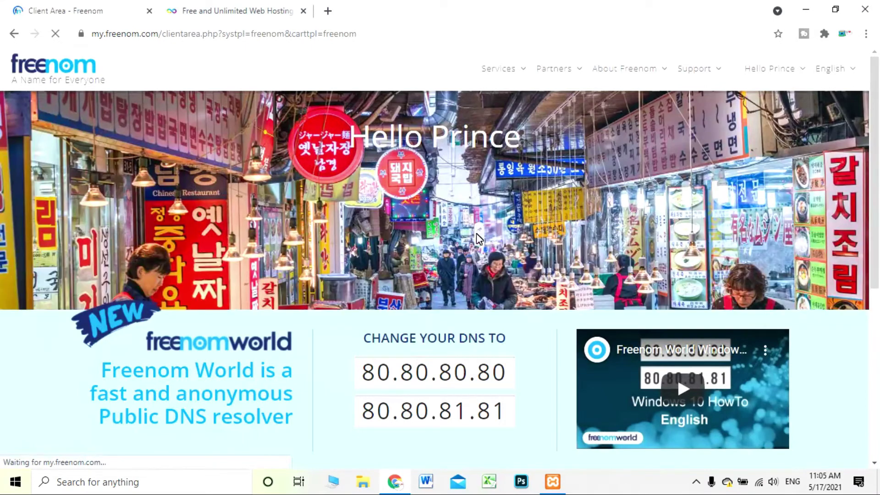
# In My Domains, open the active tealoverofficial.ml (expires 2022-05-17) in a new tab
pyautogui.moveTo(525, 73)
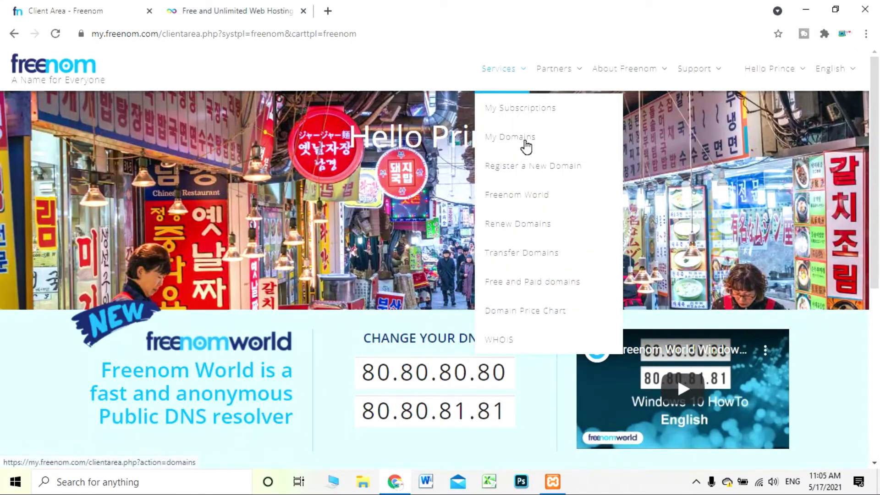
pyautogui.click(522, 139)
pyautogui.scroll(-3, 365, 247)
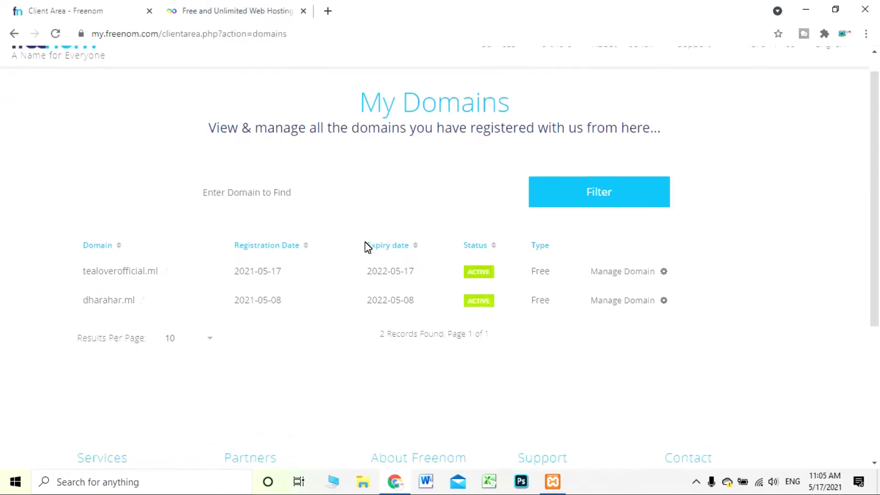
pyautogui.moveTo(27, 188); pyautogui.dragTo(481, 239)
pyautogui.click(481, 240)
pyautogui.moveTo(99, 177); pyautogui.dragTo(519, 172)
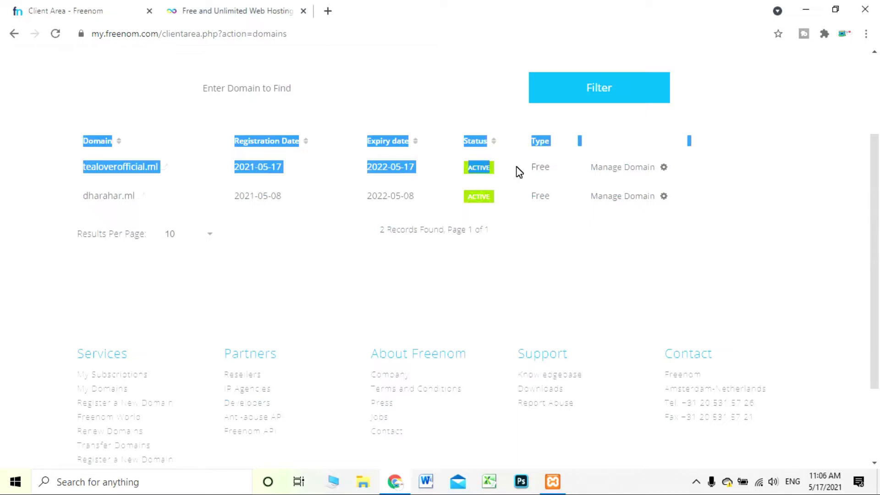
pyautogui.click(632, 246)
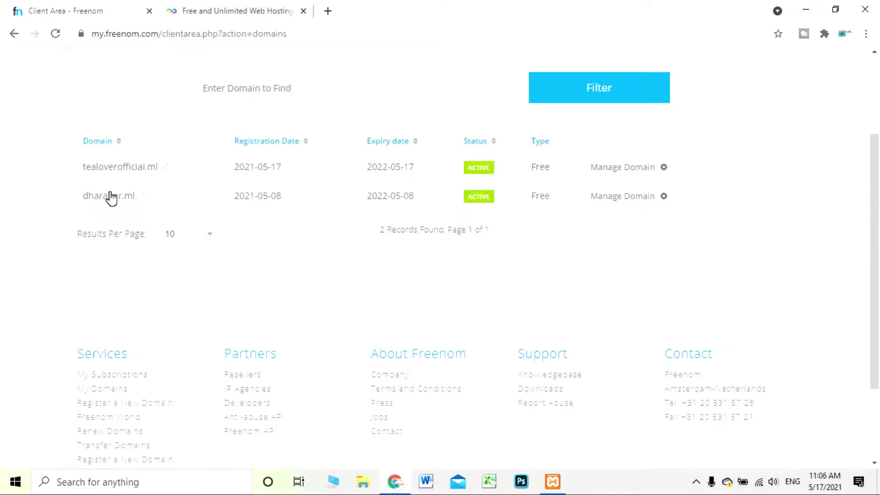
pyautogui.click(95, 169)
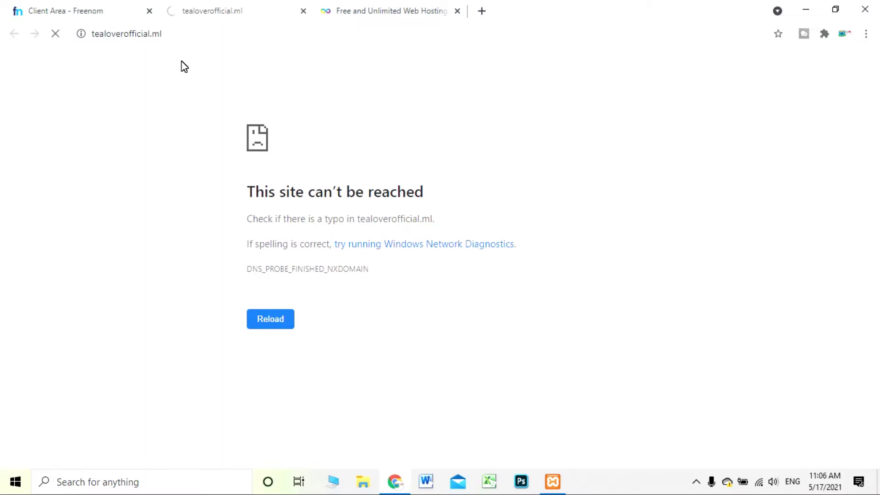
# Sign in to InfinityFree, reaching Your Accounts with 0 of 3 accounts active
pyautogui.click(362, 13)
pyautogui.click(333, 37)
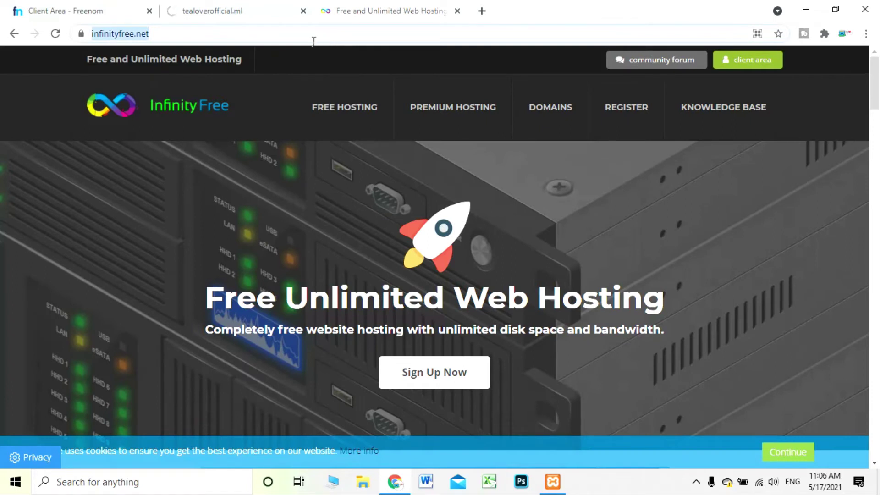
pyautogui.click(220, 41)
pyautogui.moveTo(121, 34); pyautogui.dragTo(179, 35)
pyautogui.click(179, 35)
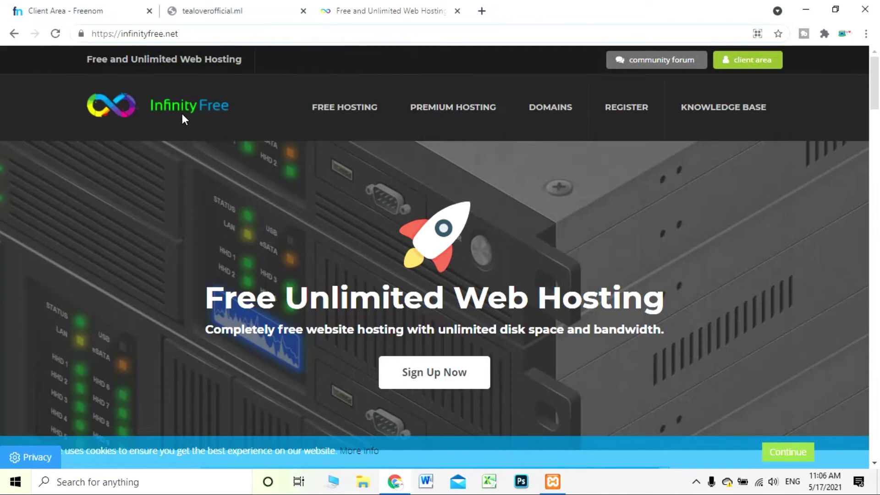
pyautogui.scroll(-2, 426, 279)
pyautogui.scroll(-4, 281, 279)
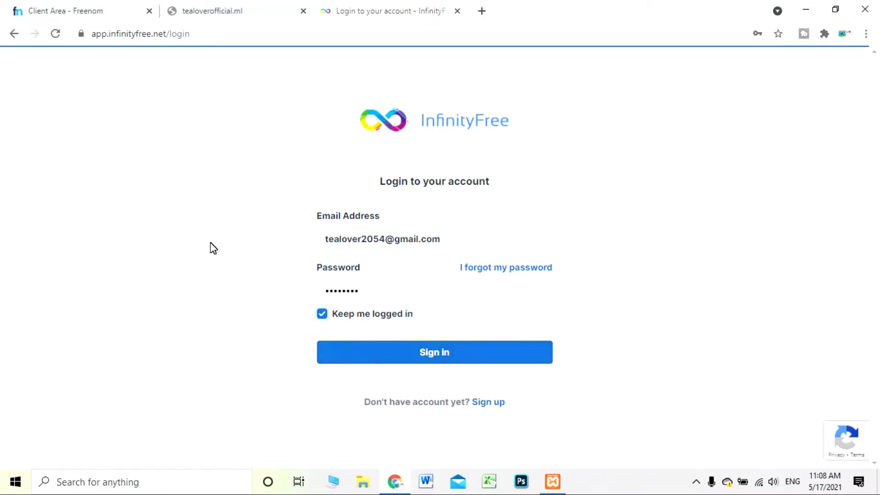
pyautogui.click(353, 356)
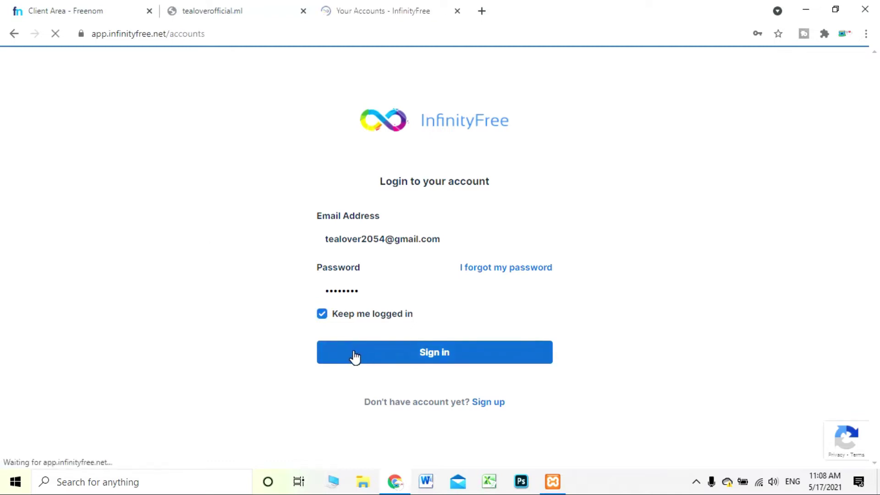
pyautogui.scroll(-3, 160, 302)
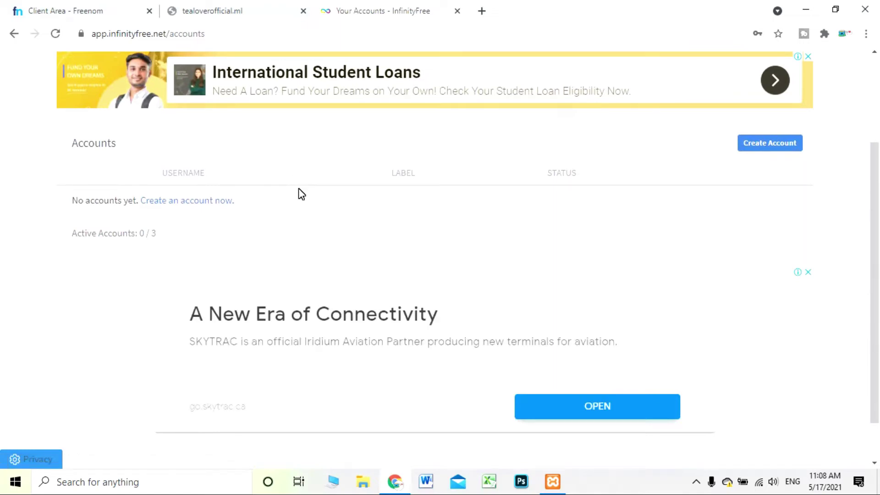
pyautogui.scroll(3, 278, 227)
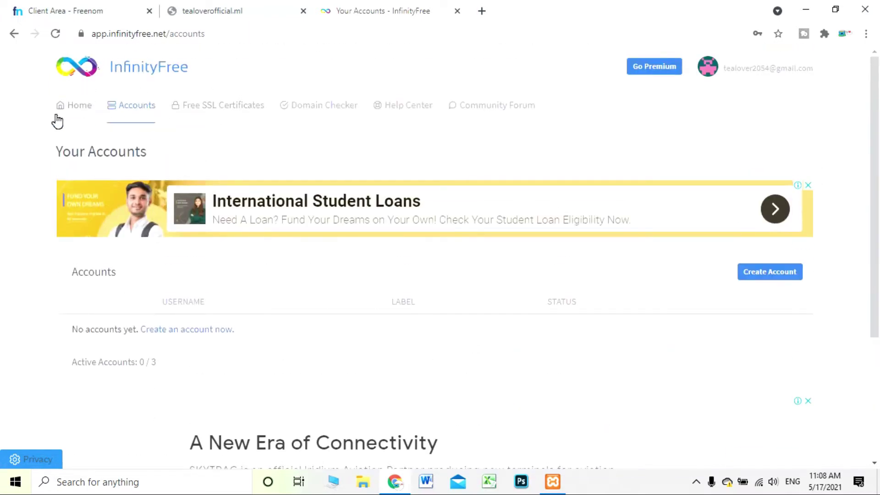
# Start a new InfinityFree hosting account, choose subdomain, and view the extension options
pyautogui.moveTo(235, 329); pyautogui.dragTo(116, 328)
pyautogui.click(60, 312)
pyautogui.click(183, 330)
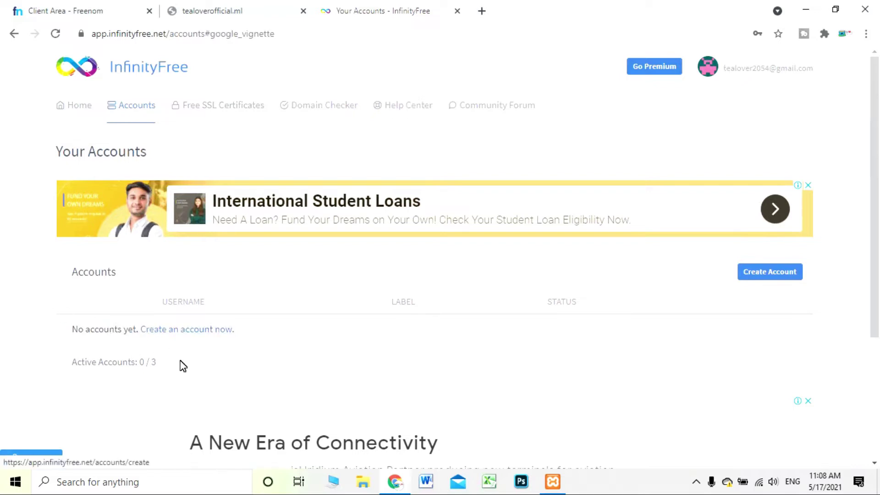
pyautogui.click(479, 319)
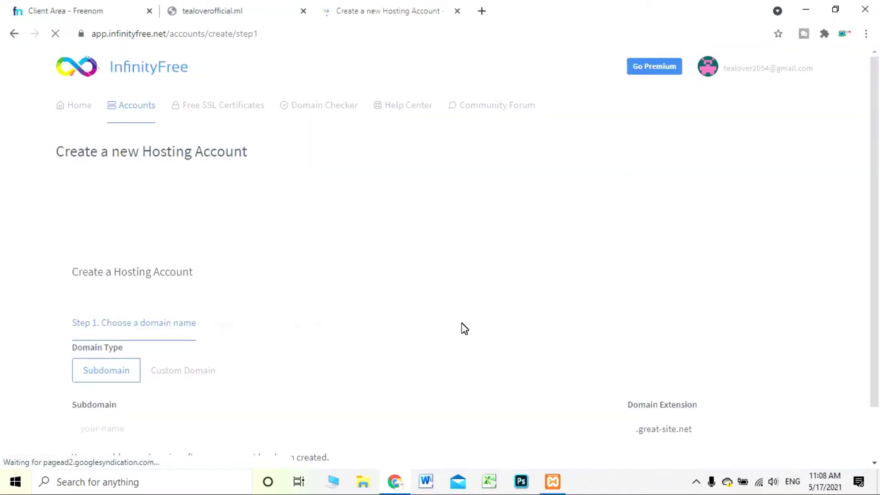
pyautogui.scroll(-2, 206, 247)
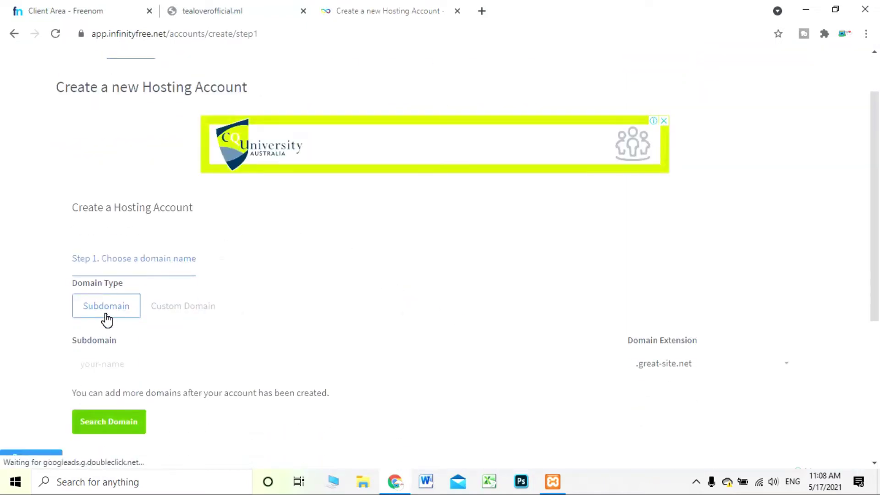
pyautogui.moveTo(104, 311); pyautogui.dragTo(176, 367)
pyautogui.click(200, 365)
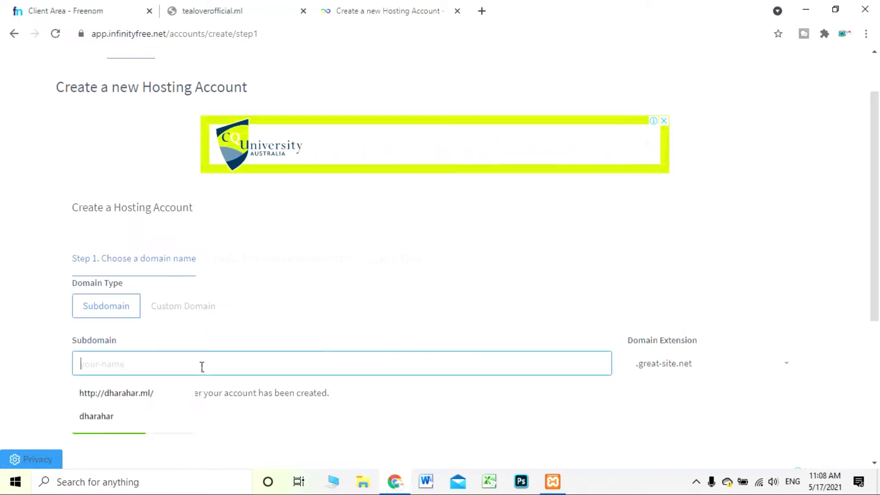
pyautogui.scroll(-4, 212, 313)
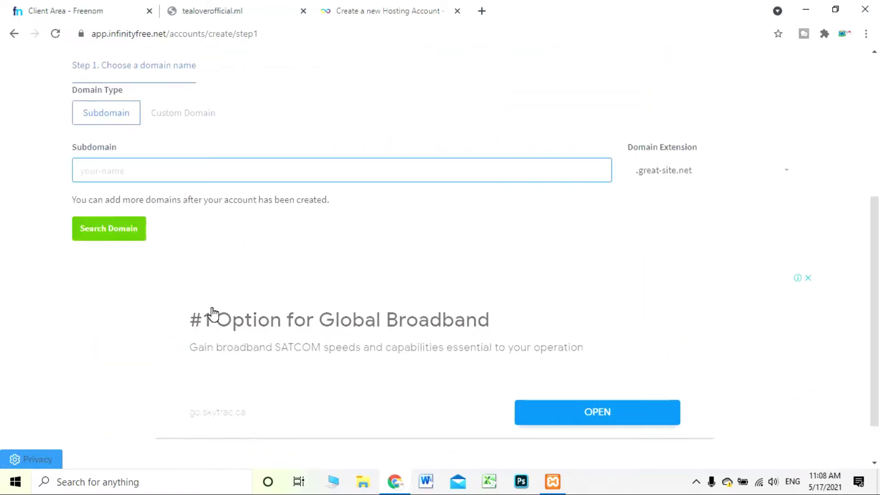
pyautogui.click(720, 179)
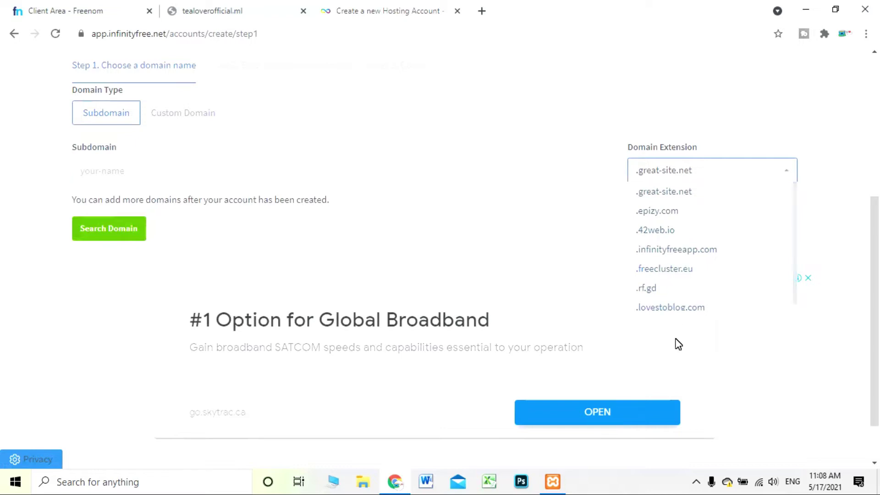
pyautogui.scroll(-1, 683, 294)
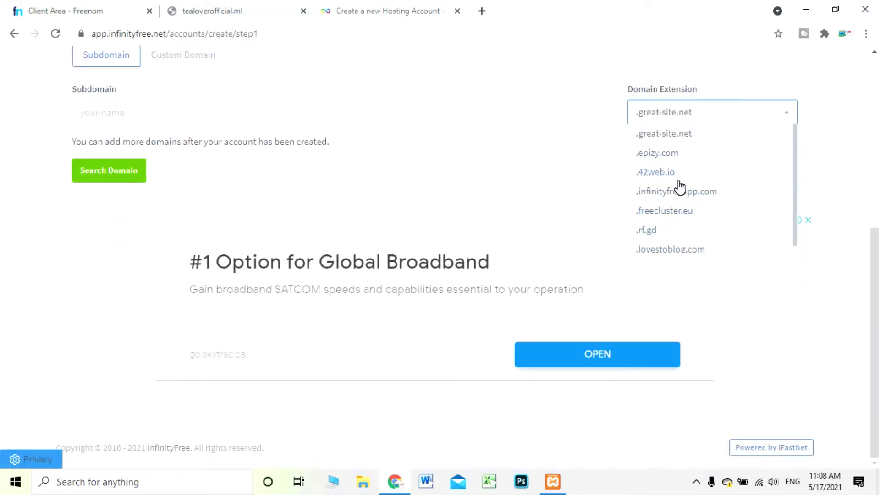
pyautogui.scroll(1, 662, 196)
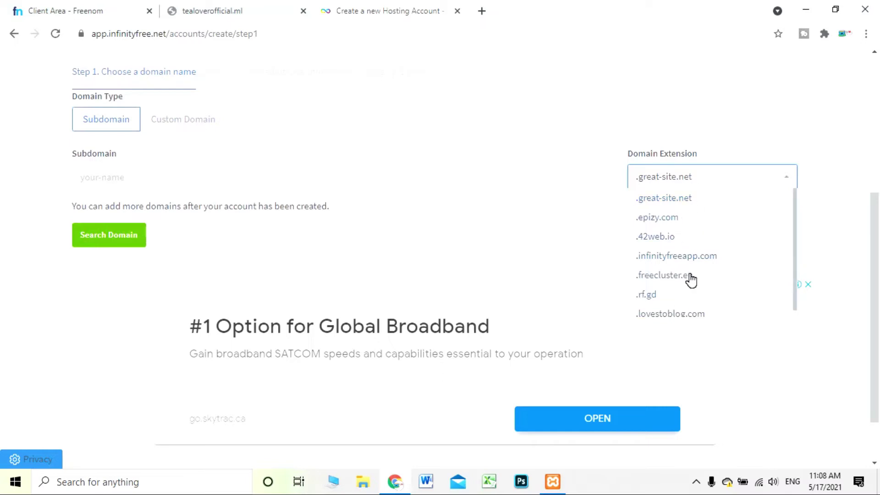
pyautogui.click(668, 199)
pyautogui.click(661, 180)
# Copy the tealoverofficial.ml address from its tab and return to the account wizard
pyautogui.click(238, 11)
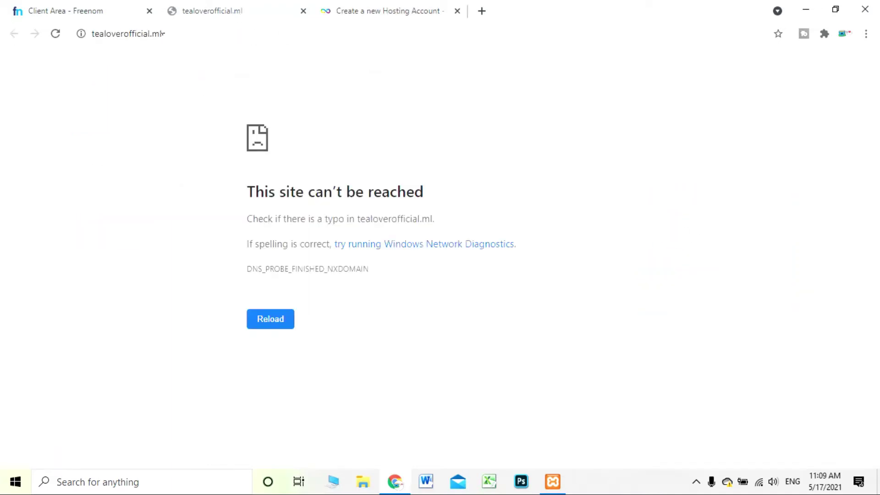
pyautogui.click(162, 34)
pyautogui.rightClick(154, 33)
pyautogui.click(188, 97)
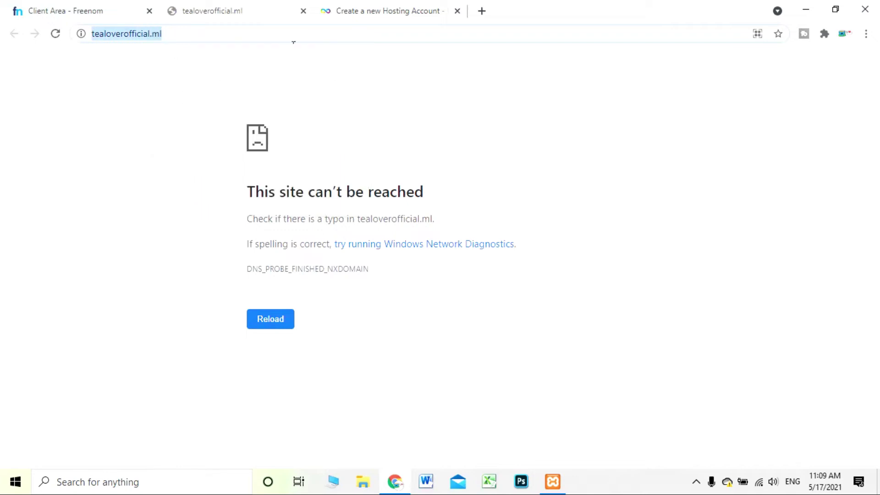
pyautogui.click(316, 10)
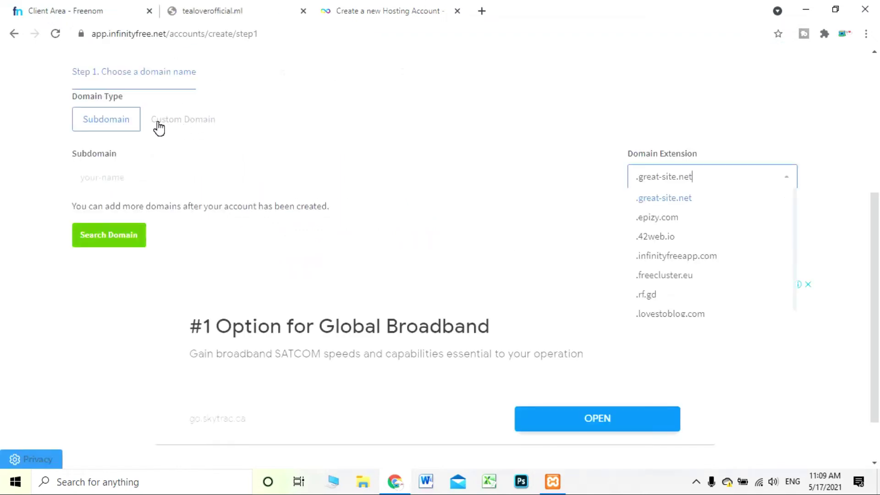
pyautogui.click(181, 126)
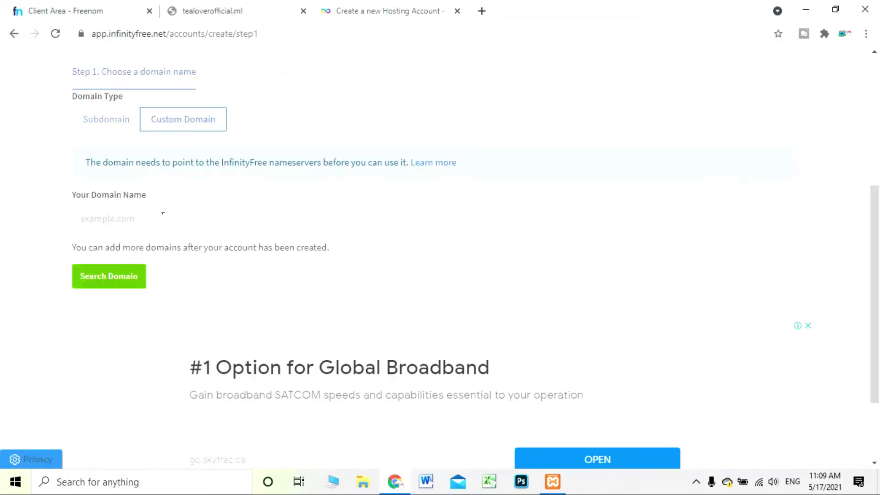
pyautogui.click(153, 229)
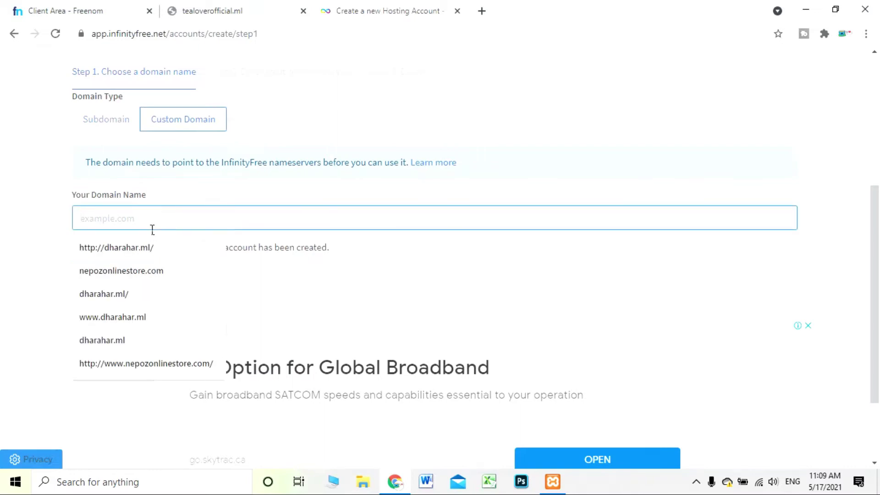
pyautogui.hotkey('ctrl', 'v')
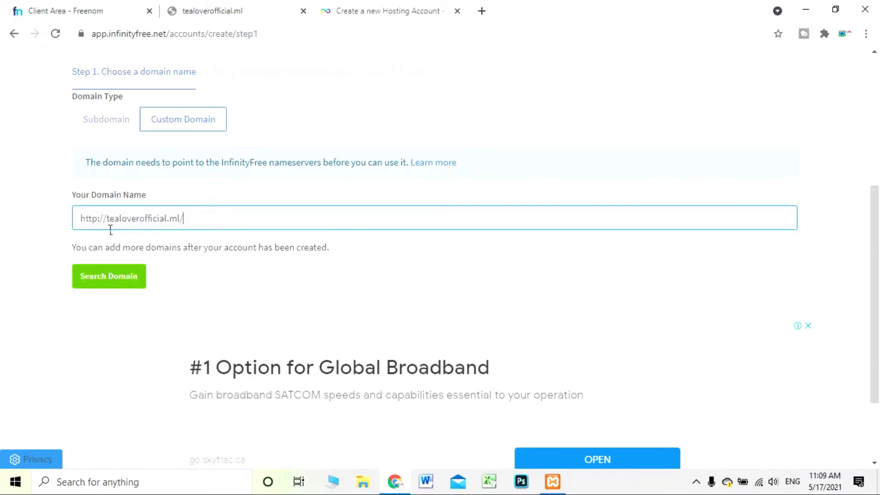
pyautogui.moveTo(111, 224); pyautogui.dragTo(73, 219)
pyautogui.press('BackSpace')
pyautogui.press('BackSpace')
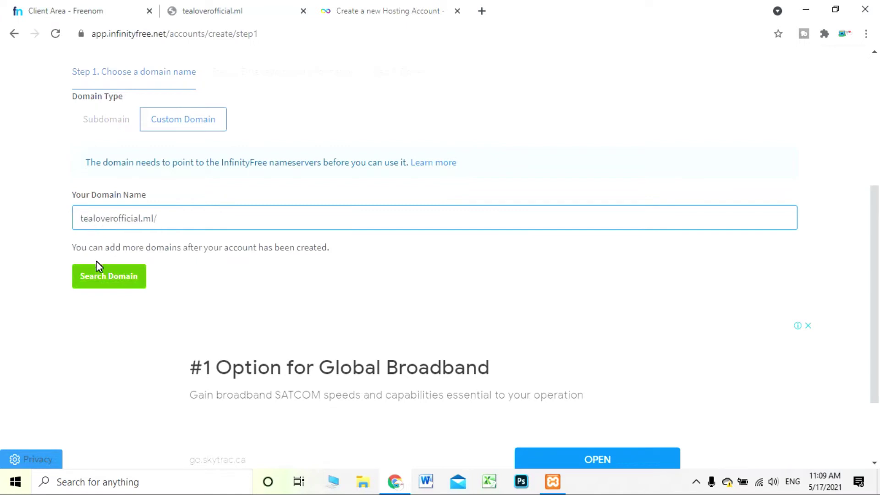
pyautogui.click(119, 279)
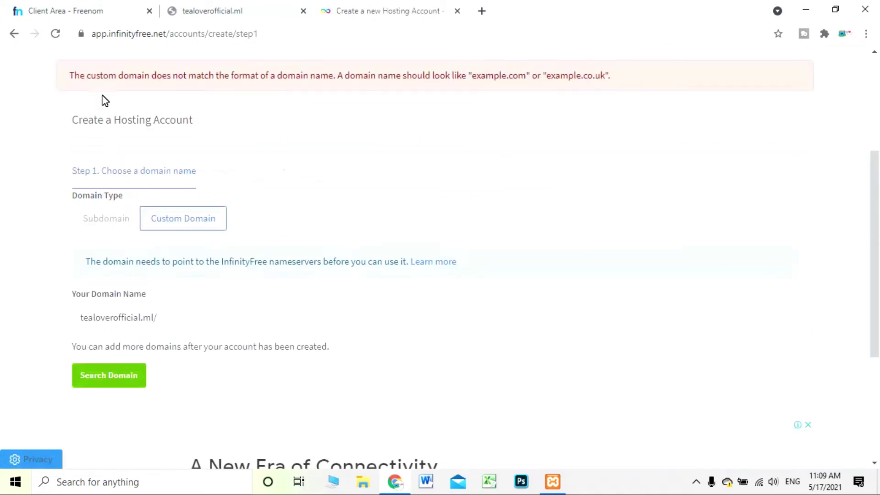
# Review the domain-format error and open the guide on pointing to InfinityFree nameservers
pyautogui.moveTo(63, 84); pyautogui.dragTo(618, 105)
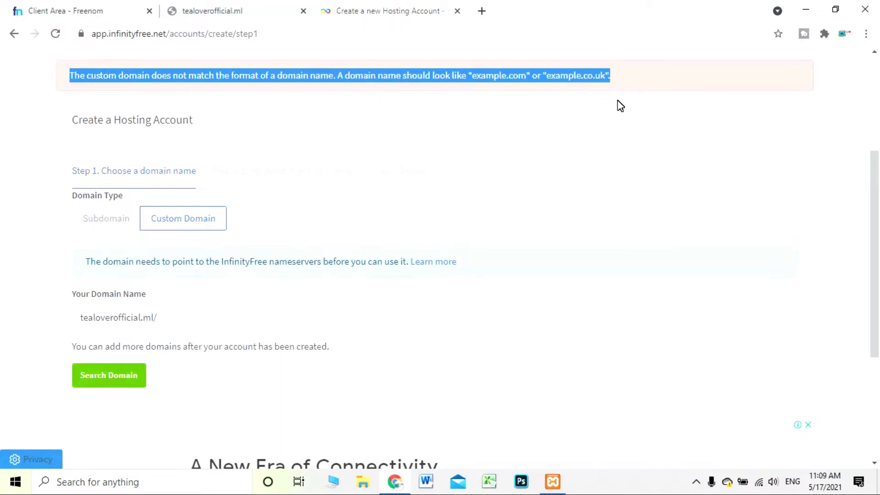
pyautogui.scroll(-3, 542, 225)
pyautogui.scroll(3, 542, 225)
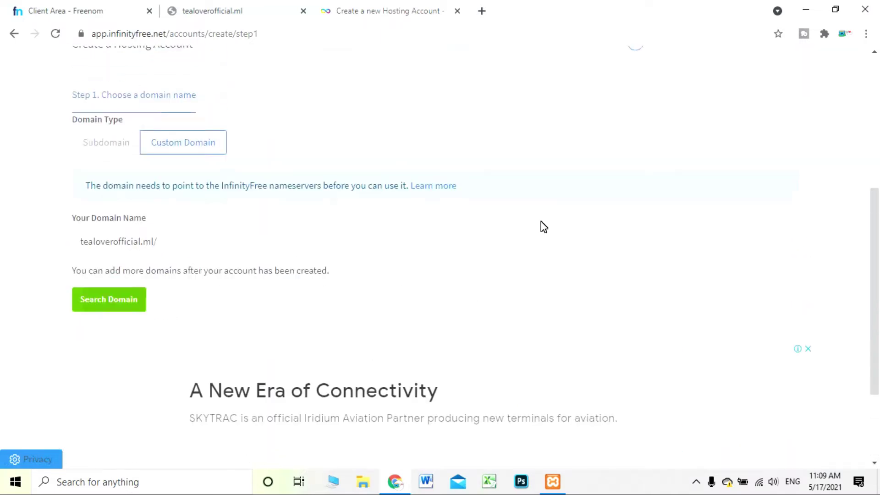
pyautogui.scroll(3, 542, 226)
pyautogui.click(458, 185)
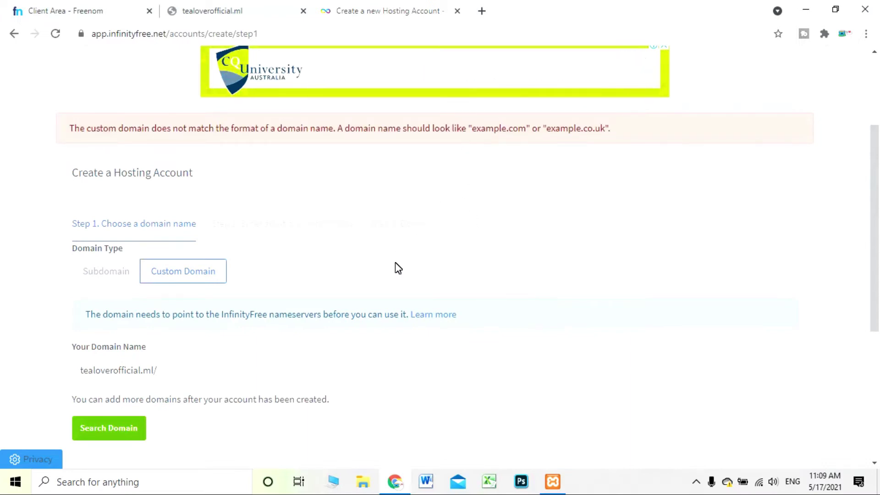
pyautogui.click(438, 316)
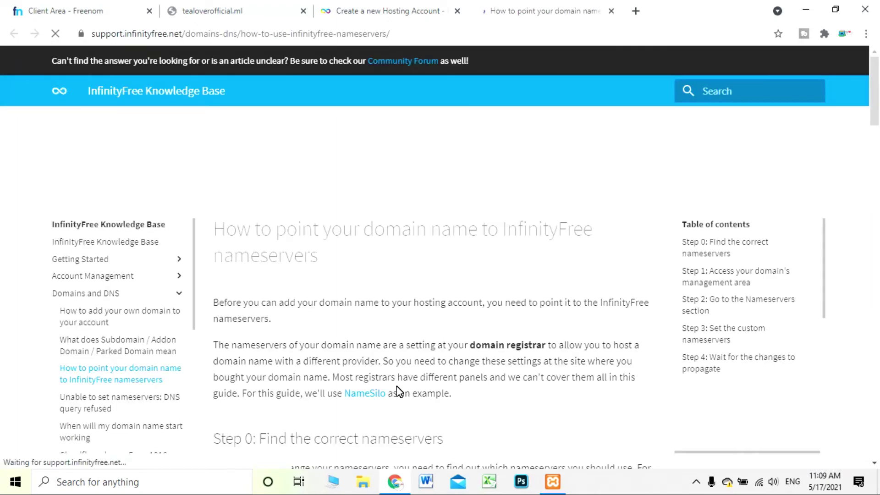
# Find Step 0 in the nameserver guide and select the first nameserver, ns1.epizy.com
pyautogui.scroll(-3, 398, 388)
pyautogui.moveTo(231, 317); pyautogui.dragTo(302, 328)
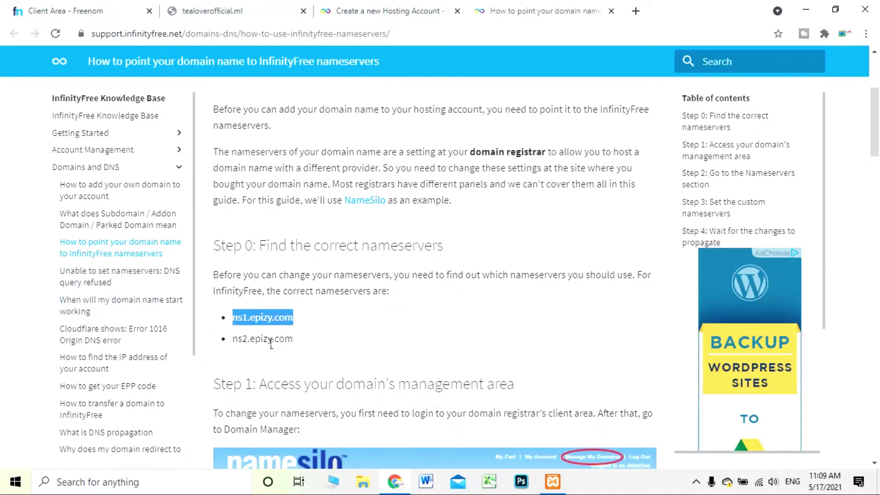
pyautogui.click(75, 11)
# Sign in to Freenom and enter ns1.epizy.com as custom Nameserver 1 for tealoverofficial.ml
pyautogui.click(660, 176)
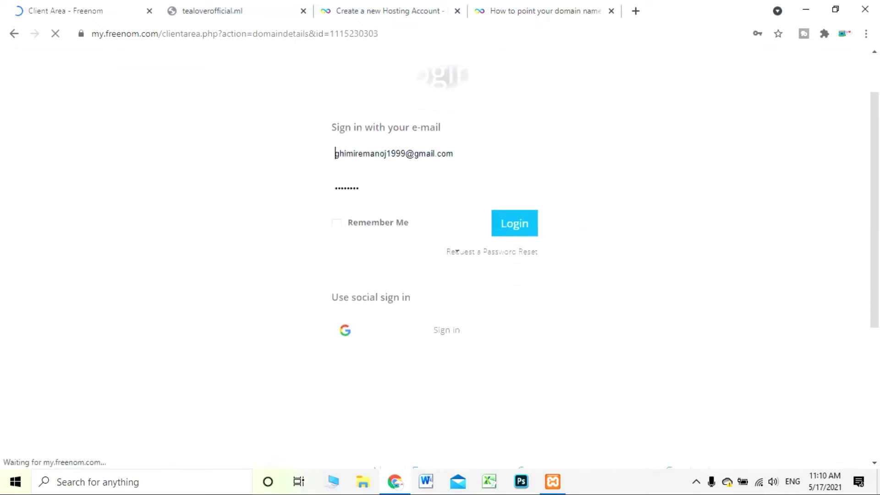
pyautogui.click(522, 231)
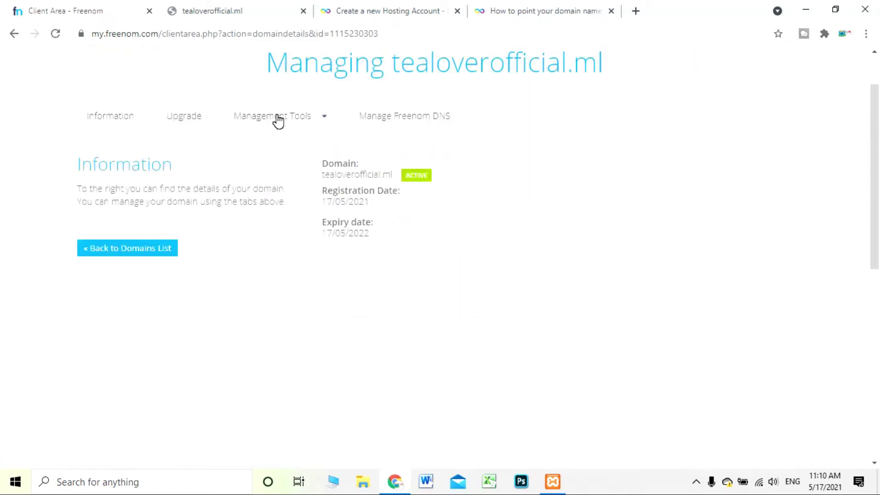
pyautogui.click(293, 117)
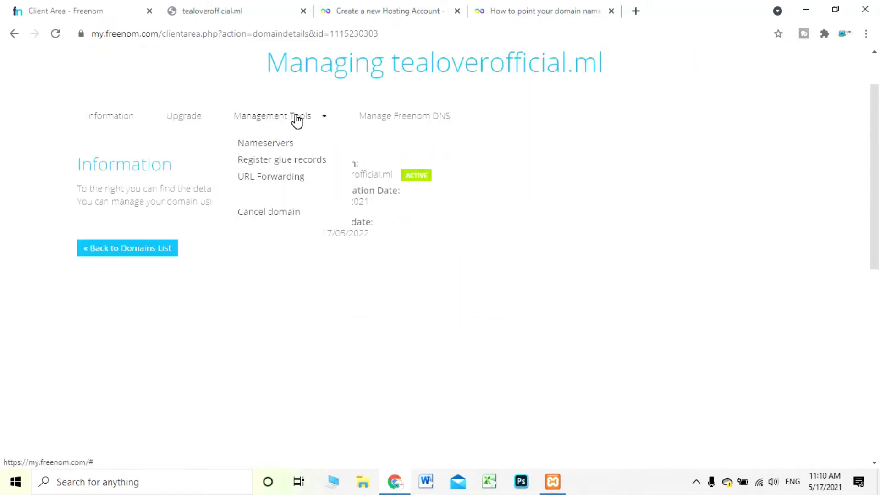
pyautogui.click(281, 148)
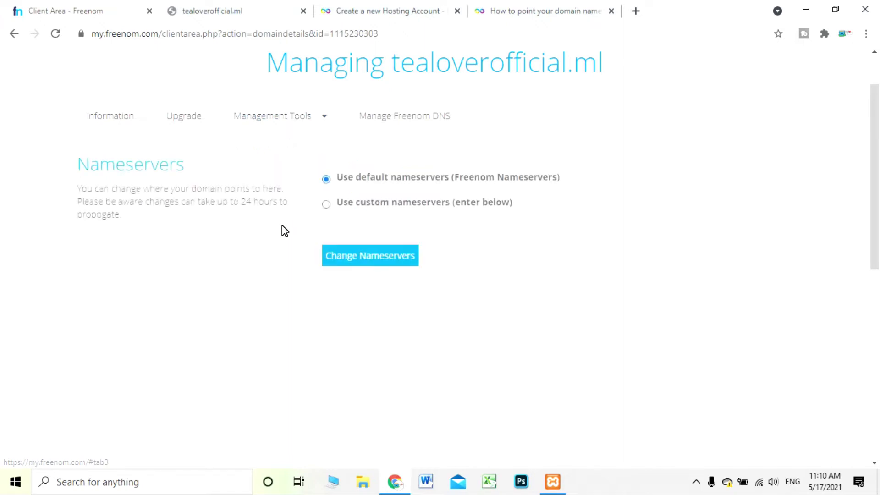
pyautogui.click(337, 210)
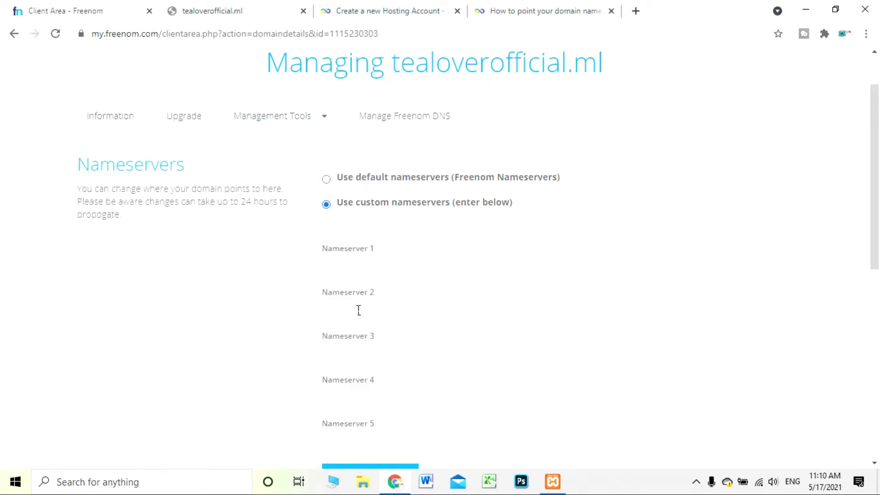
pyautogui.click(371, 270)
pyautogui.hotkey('ctrl', 'v')
# Copy ns2.epizy.com from the InfinityFree guide into Nameserver 2
pyautogui.click(403, 13)
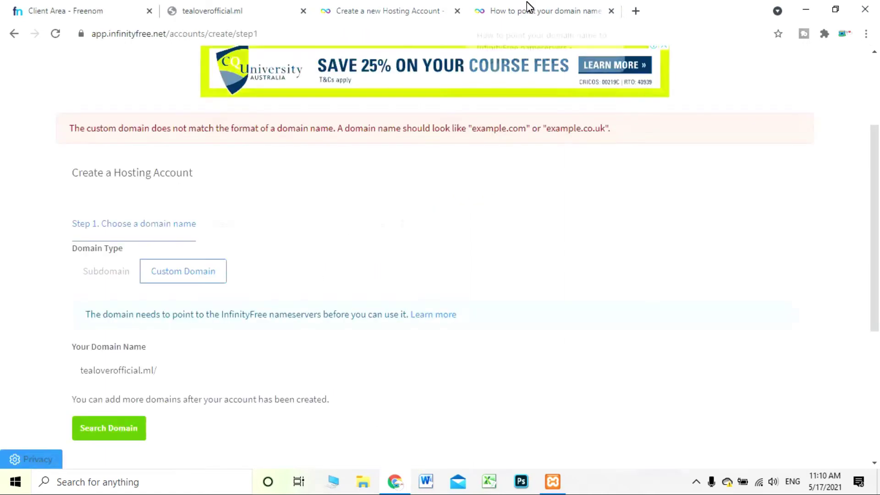
pyautogui.click(527, 10)
pyautogui.moveTo(302, 339); pyautogui.dragTo(240, 341)
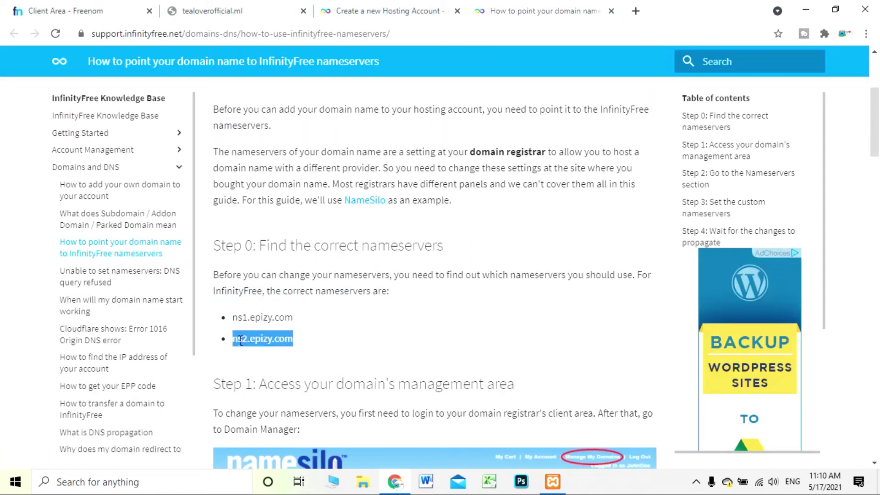
pyautogui.hotkey('ctrl', '1')
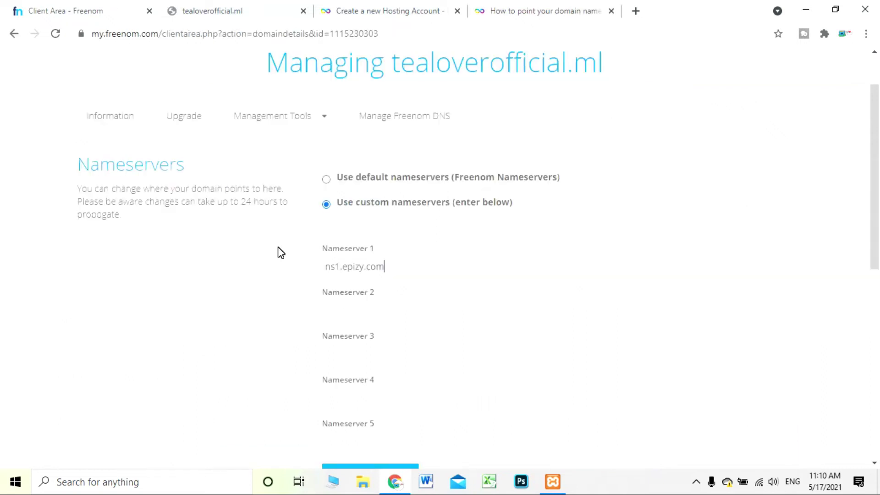
pyautogui.click(357, 310)
pyautogui.hotkey('ctrl', 'v')
# Save the custom nameservers and check the save confirmation message
pyautogui.scroll(-1, 333, 337)
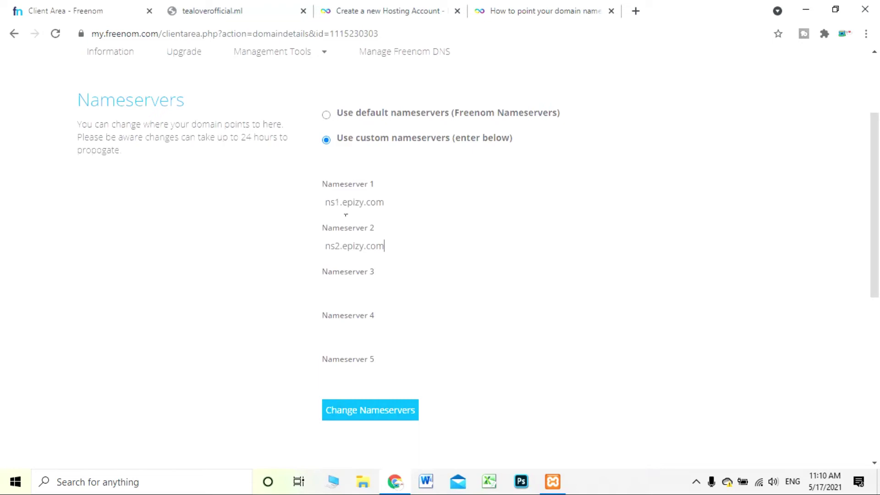
pyautogui.moveTo(329, 180); pyautogui.dragTo(422, 191)
pyautogui.click(349, 241)
pyautogui.click(384, 422)
pyautogui.scroll(3, 365, 330)
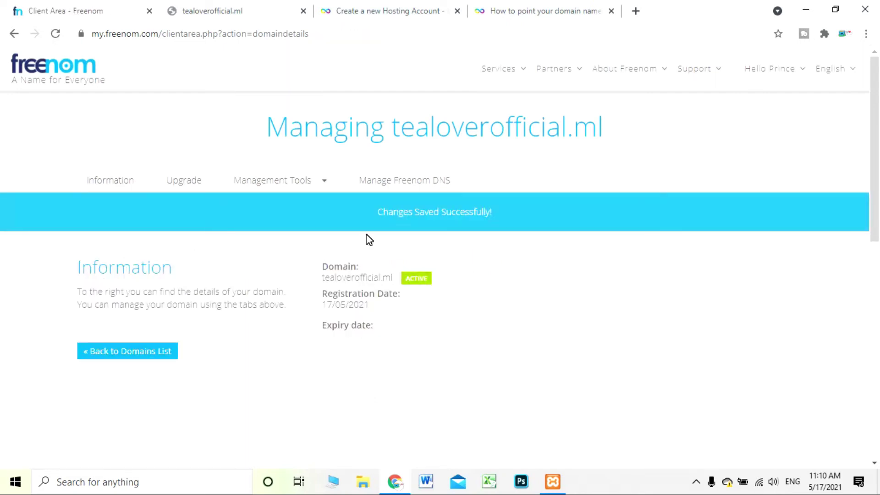
pyautogui.moveTo(373, 214); pyautogui.dragTo(575, 237)
pyautogui.click(373, 9)
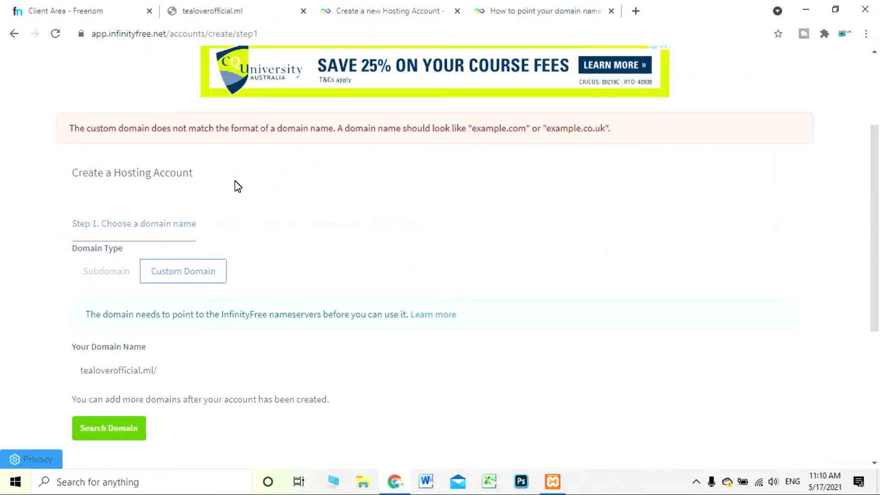
# Re-enter tealoverofficial.ml as the custom domain and confirm it is available, reaching Step 2
pyautogui.click(175, 371)
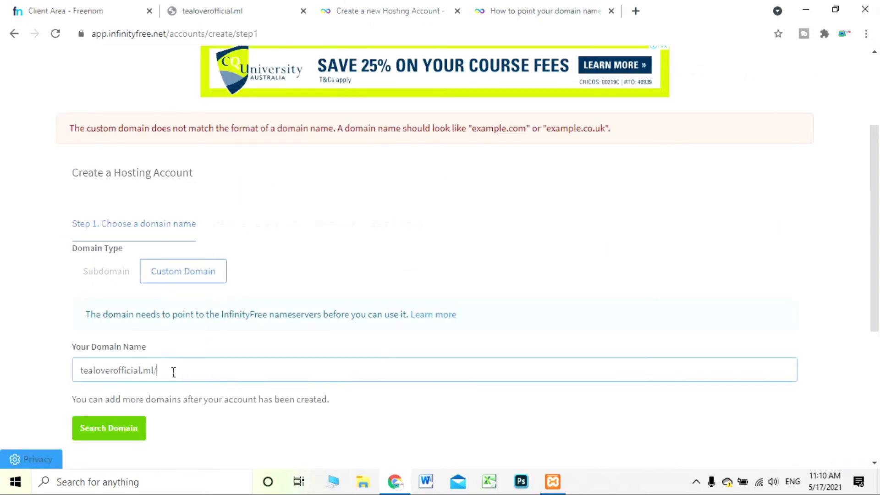
pyautogui.click(116, 433)
pyautogui.click(116, 433)
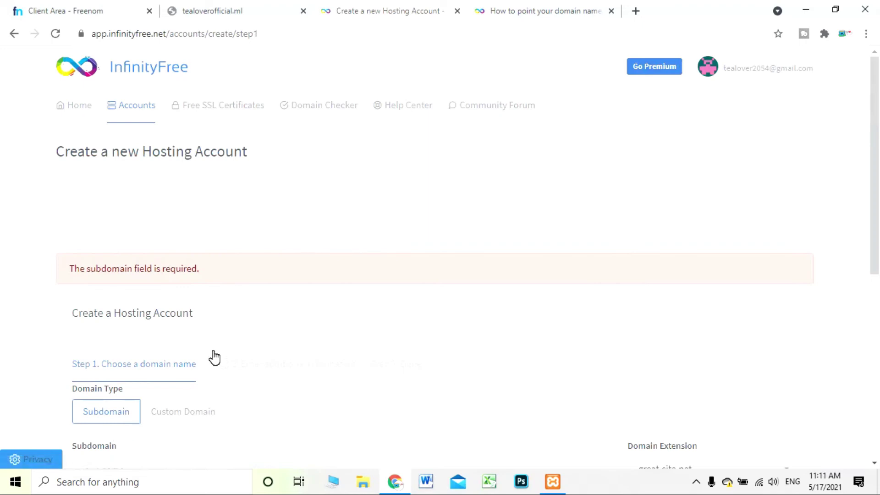
pyautogui.scroll(-3, 160, 225)
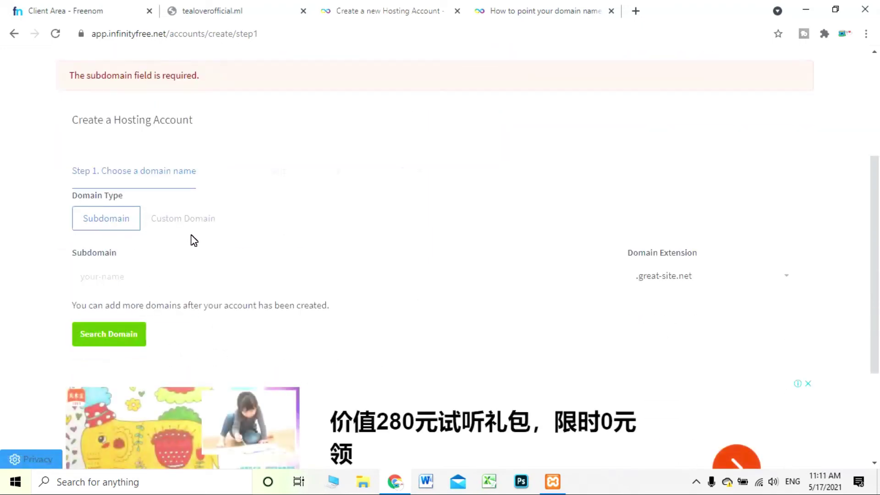
pyautogui.click(183, 221)
pyautogui.click(182, 326)
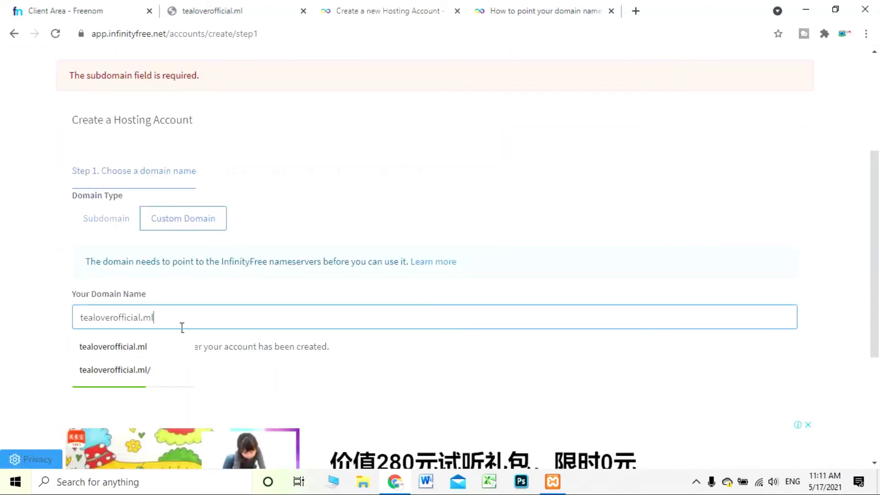
pyautogui.click(160, 345)
pyautogui.click(123, 382)
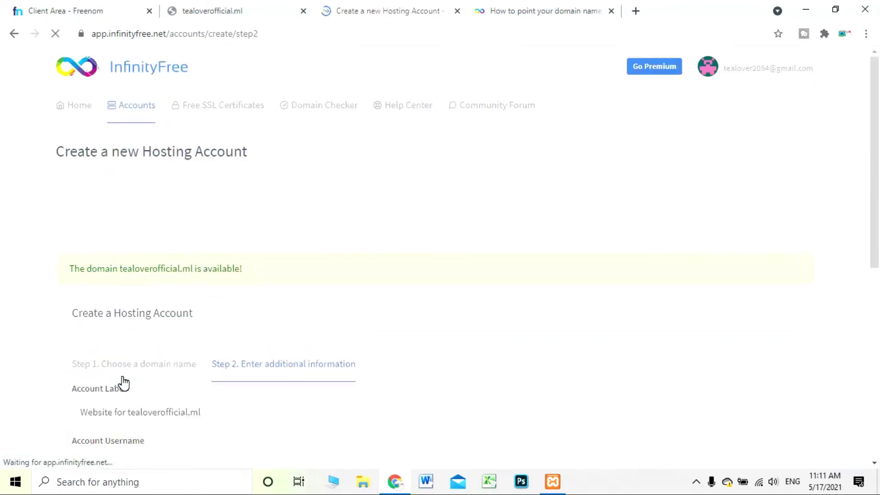
pyautogui.moveTo(68, 273); pyautogui.dragTo(269, 284)
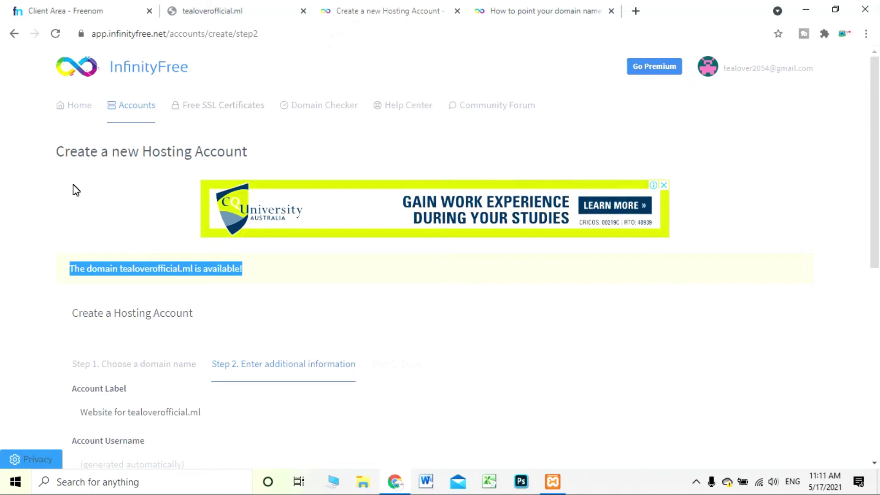
# Enter an account password and create the hosting account for tealoverofficial.ml
pyautogui.scroll(-3, 13, 239)
pyautogui.click(14, 239)
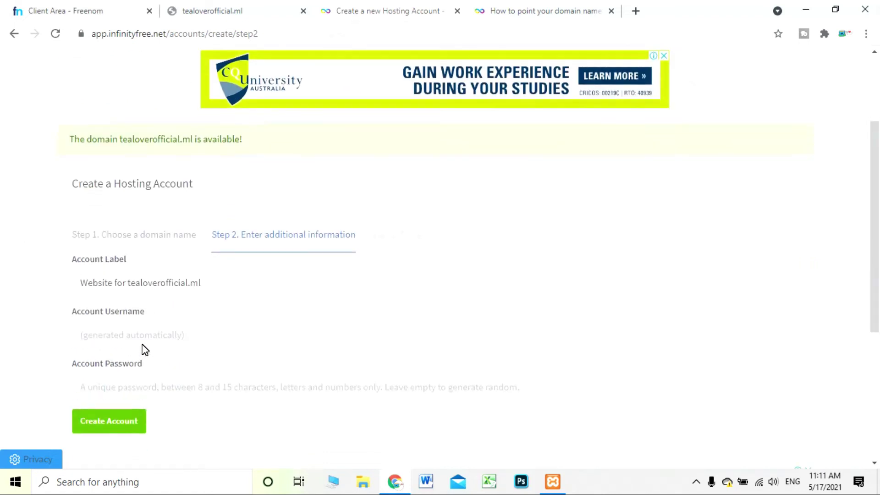
pyautogui.scroll(-1, 142, 350)
pyautogui.click(160, 323)
pyautogui.hotkey('ctrl', 'v')
pyautogui.moveTo(139, 324); pyautogui.dragTo(77, 336)
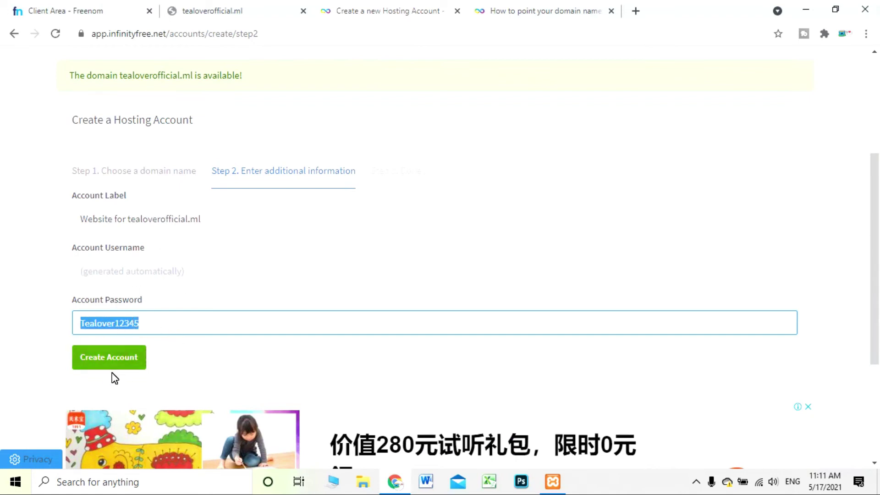
pyautogui.click(124, 370)
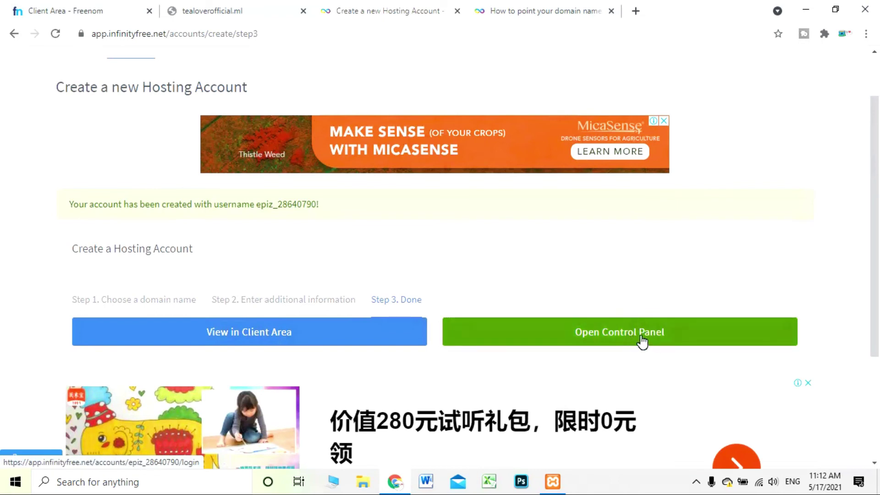
# Open the new account's VistaPanel, approve the service e-mail notice, and browse the dashboard
pyautogui.click(643, 328)
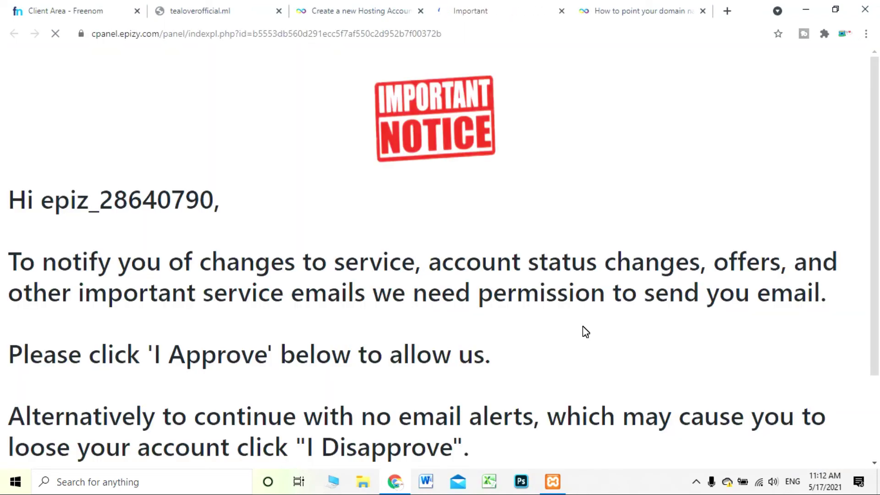
pyautogui.scroll(-2, 591, 359)
pyautogui.click(480, 405)
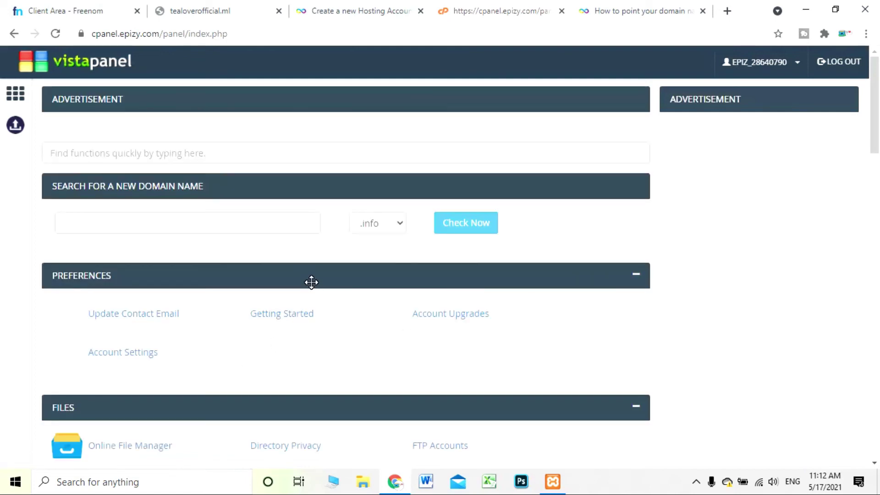
pyautogui.scroll(-8, 268, 251)
pyautogui.scroll(4, 250, 227)
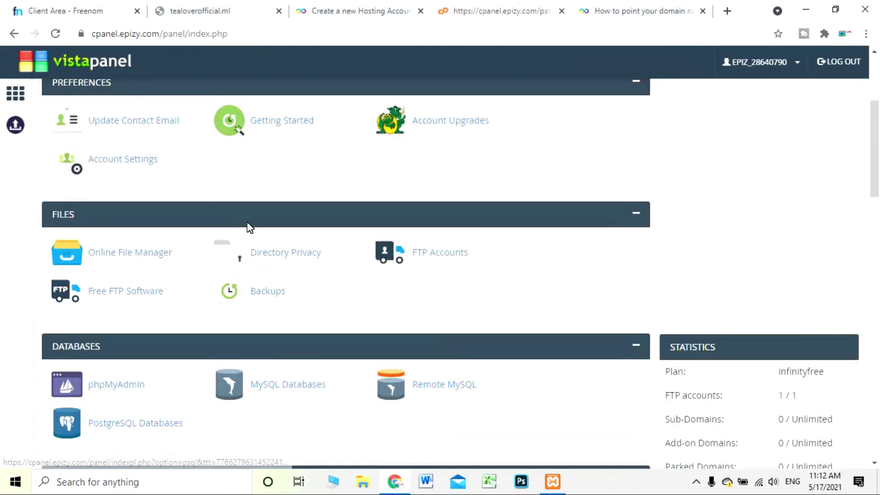
pyautogui.scroll(-5, 265, 252)
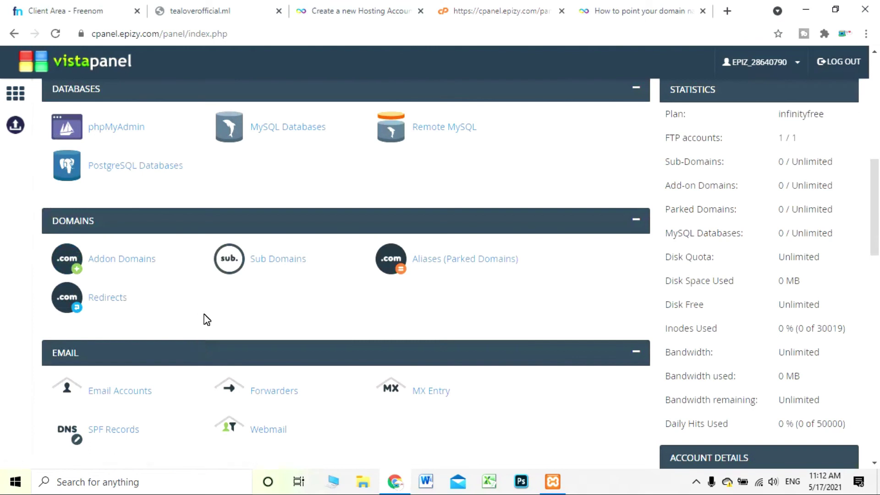
pyautogui.scroll(-2, 215, 323)
pyautogui.scroll(10, 194, 234)
pyautogui.scroll(-5, 184, 219)
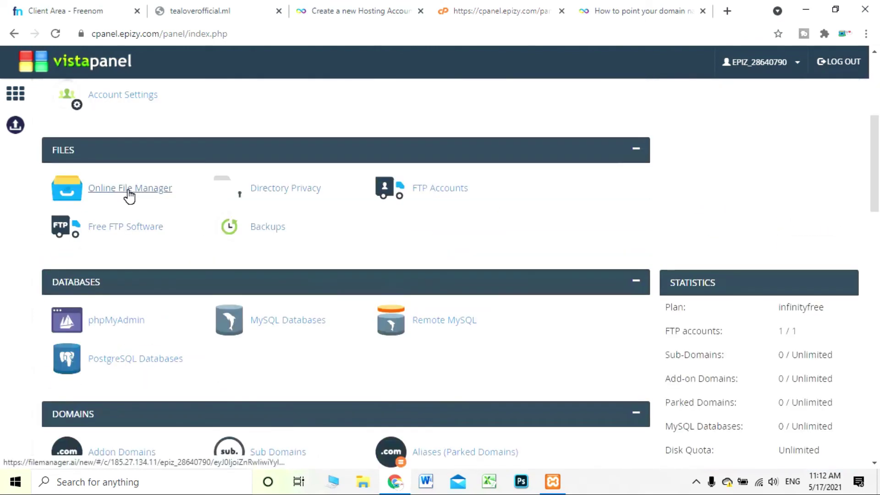
pyautogui.click(128, 196)
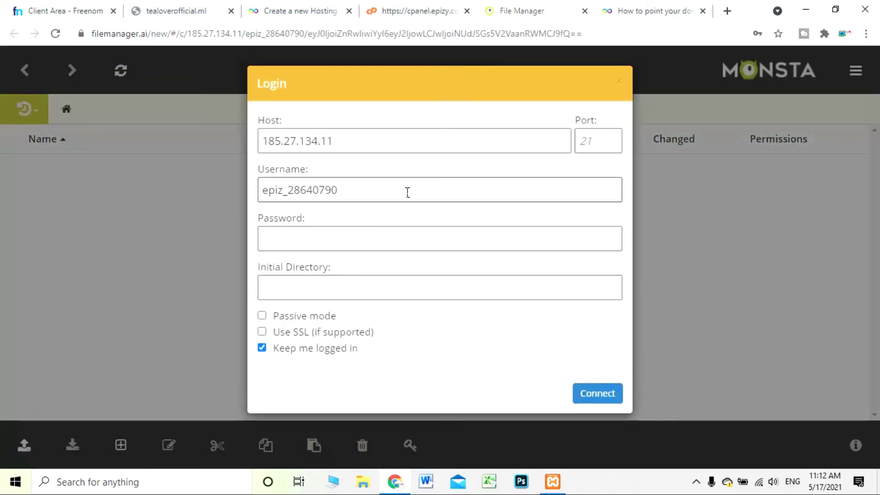
pyautogui.click(589, 392)
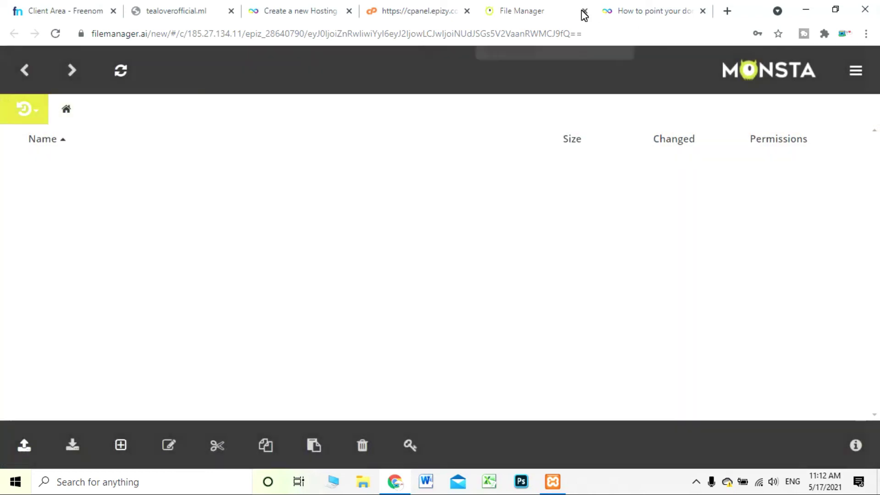
pyautogui.click(584, 11)
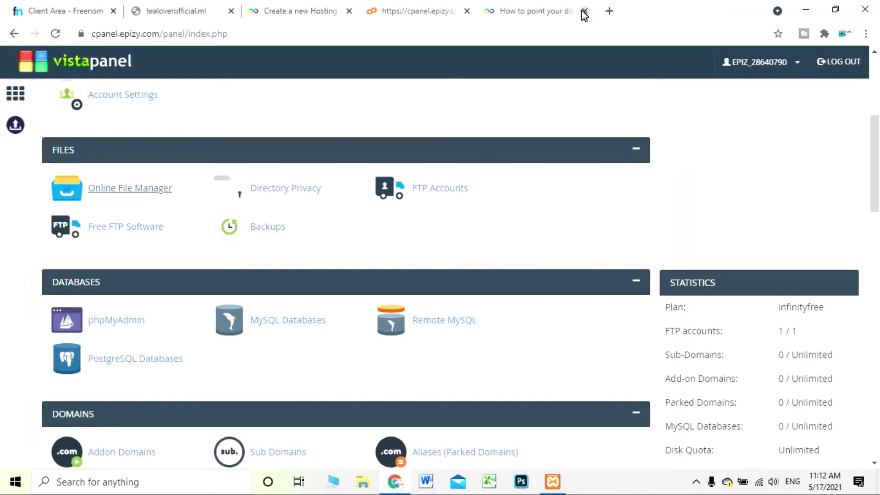
pyautogui.scroll(-7, 459, 193)
pyautogui.scroll(-7, 435, 259)
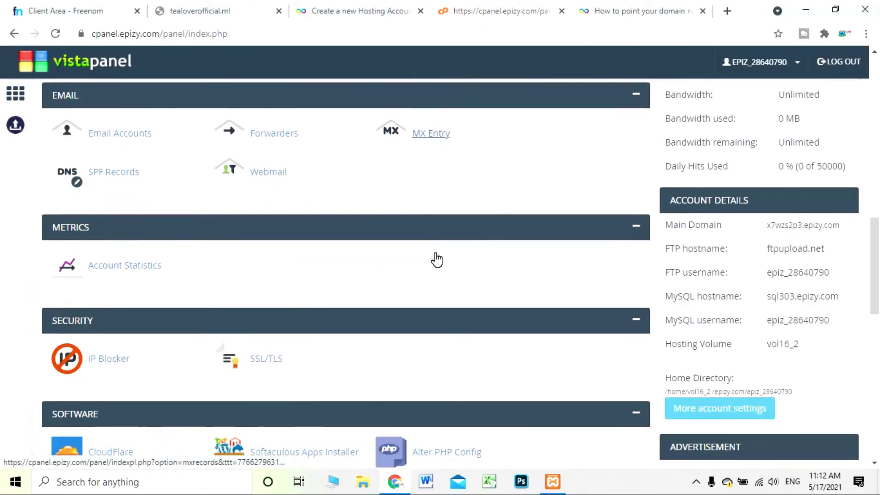
pyautogui.scroll(-3, 435, 259)
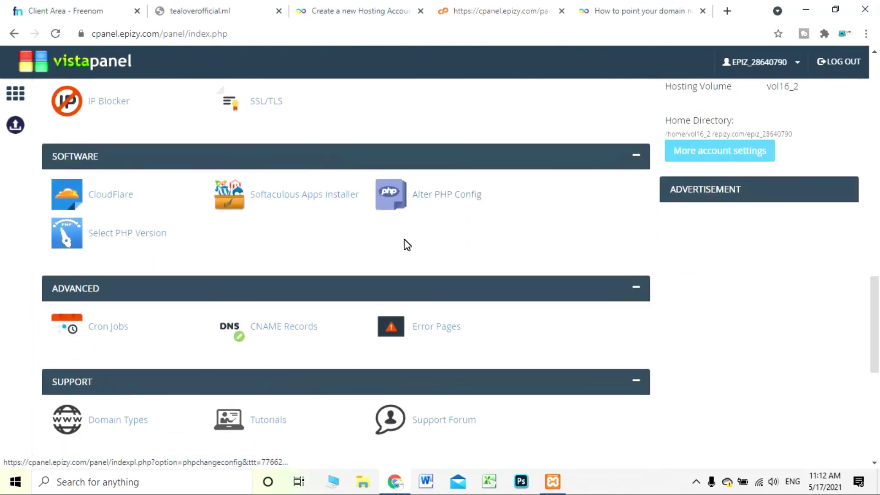
# Launch Softaculous Apps Installer and read its error asking to retry after 20 minutes
pyautogui.click(295, 196)
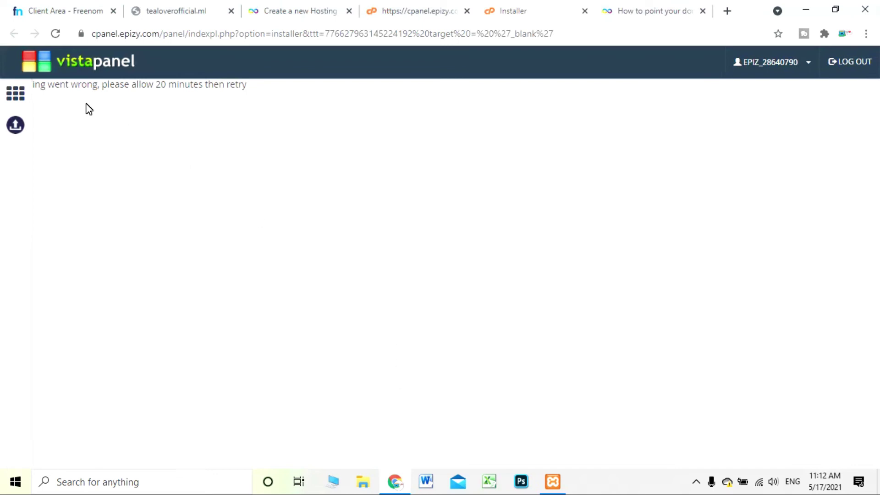
pyautogui.moveTo(326, 89); pyautogui.dragTo(106, 104)
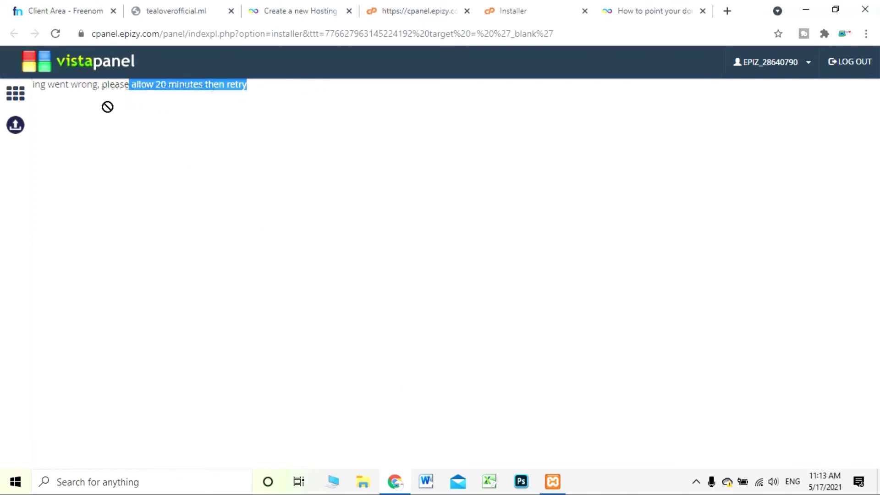
pyautogui.click(114, 139)
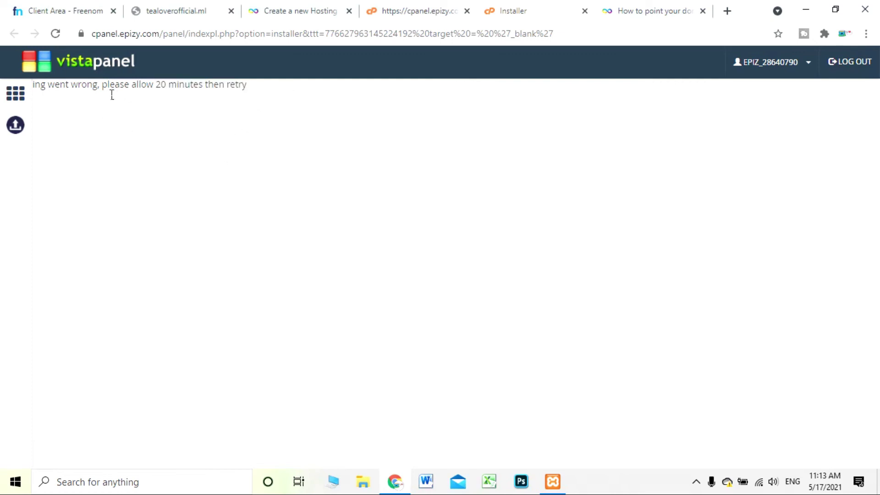
pyautogui.moveTo(103, 91); pyautogui.dragTo(328, 106)
pyautogui.click(308, 131)
pyautogui.click(32, 66)
# Retry Softaculous from the dashboard, get the same error, and return to the control panel
pyautogui.click(308, 199)
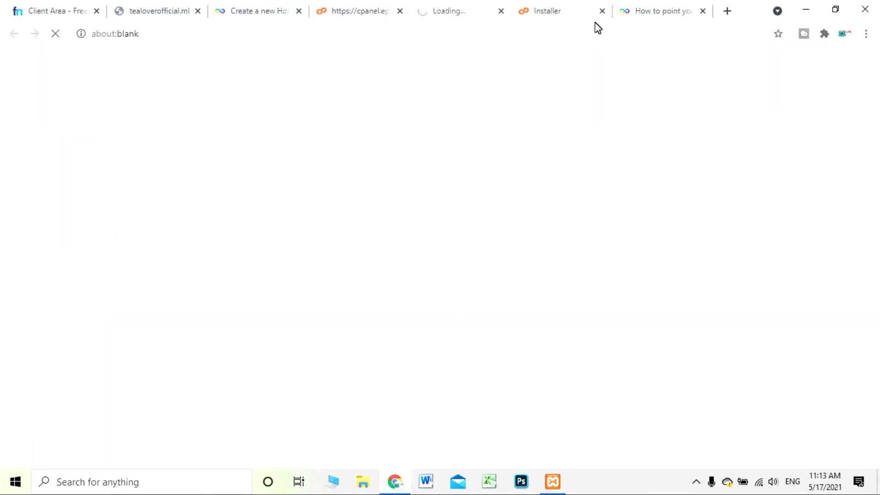
pyautogui.click(601, 10)
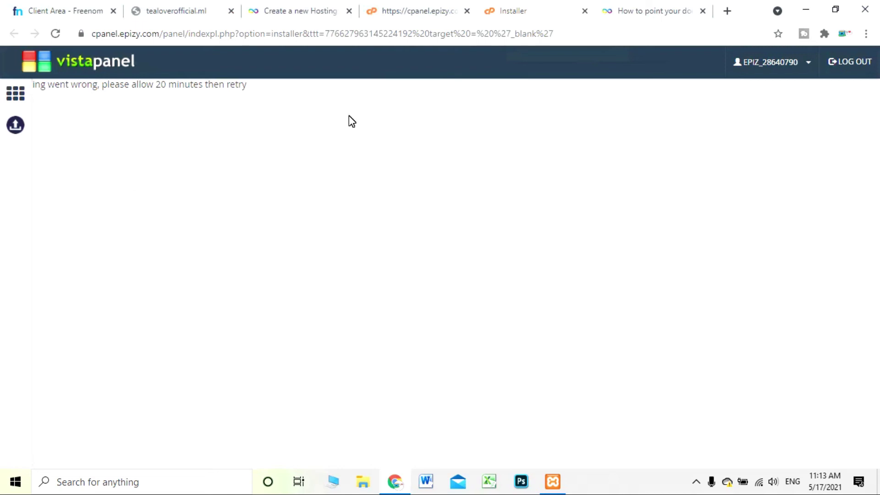
pyautogui.click(446, 9)
pyautogui.scroll(-3, 275, 247)
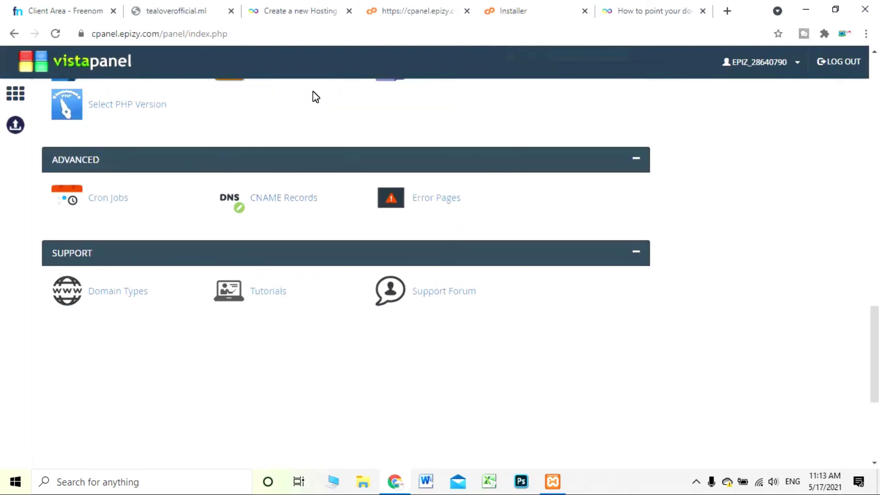
pyautogui.scroll(2, 530, 245)
pyautogui.scroll(4, 340, 274)
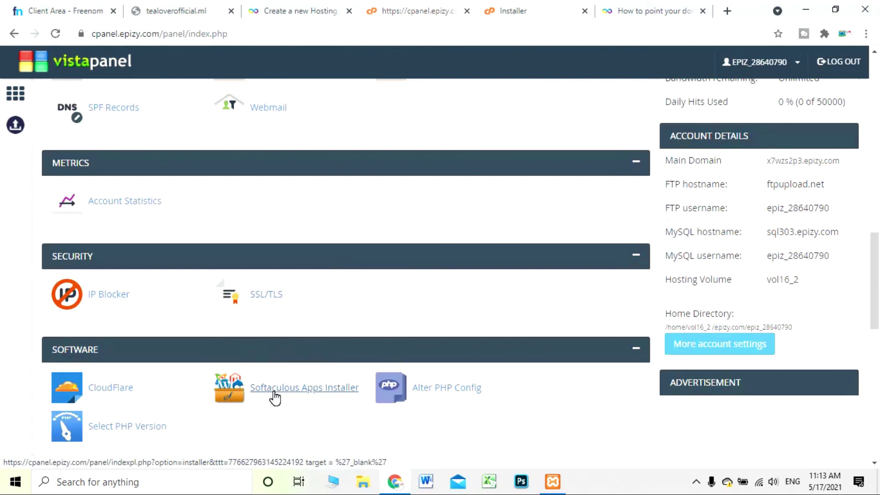
pyautogui.click(514, 4)
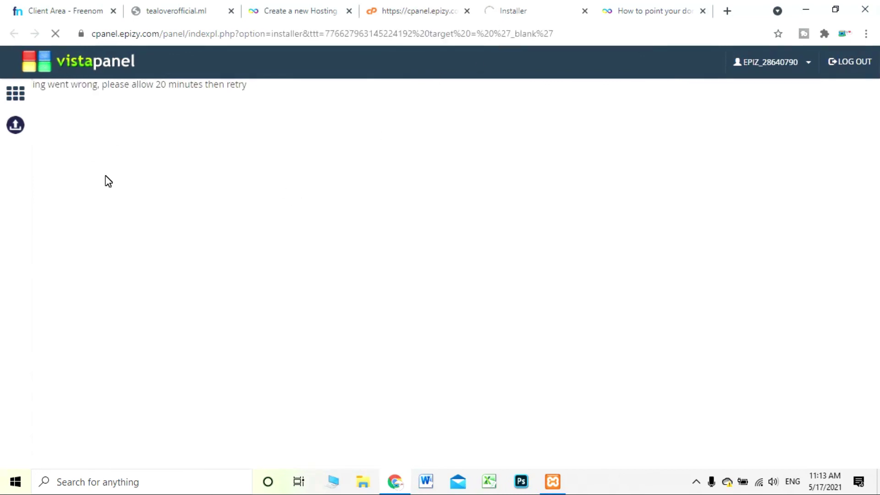
pyautogui.moveTo(105, 90); pyautogui.dragTo(198, 92)
pyautogui.moveTo(110, 90); pyautogui.dragTo(207, 93)
pyautogui.click(192, 110)
pyautogui.click(409, 5)
pyautogui.scroll(10, 241, 273)
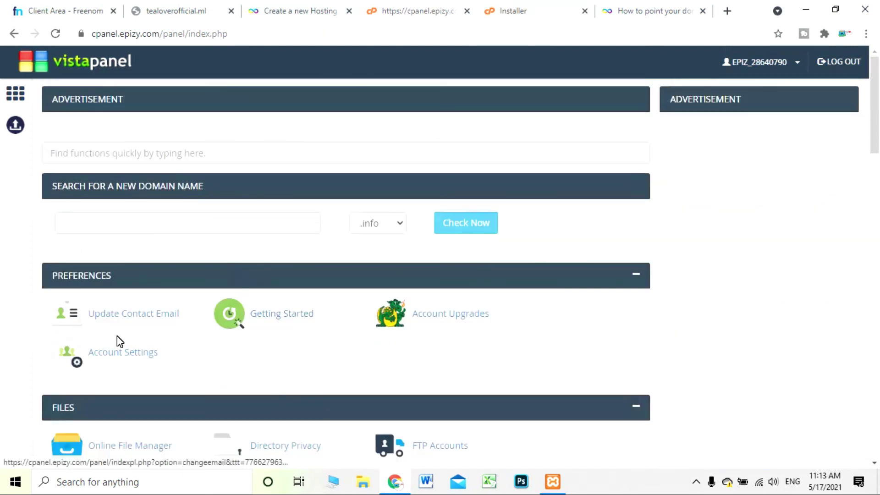
# Reload the tealoverofficial.ml tab and view the iFastNet hosting placeholder page
pyautogui.scroll(-11, 338, 373)
pyautogui.scroll(3, 347, 369)
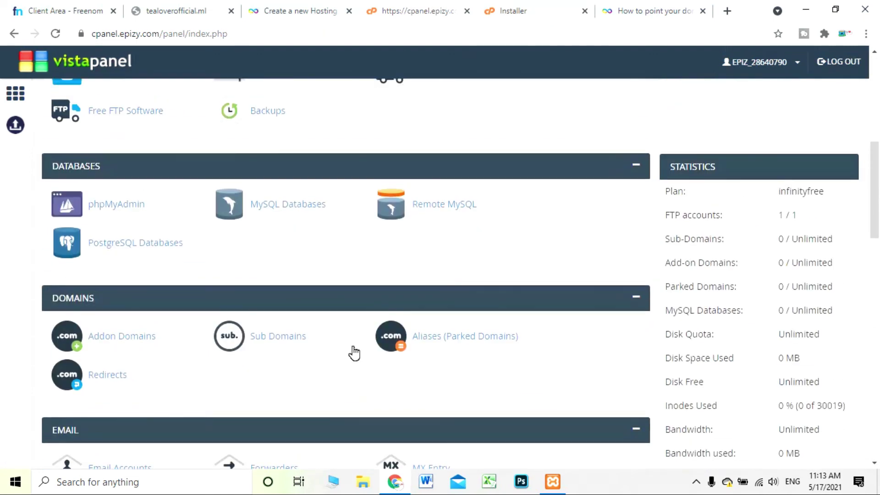
pyautogui.scroll(8, 354, 353)
pyautogui.click(176, 11)
pyautogui.click(264, 318)
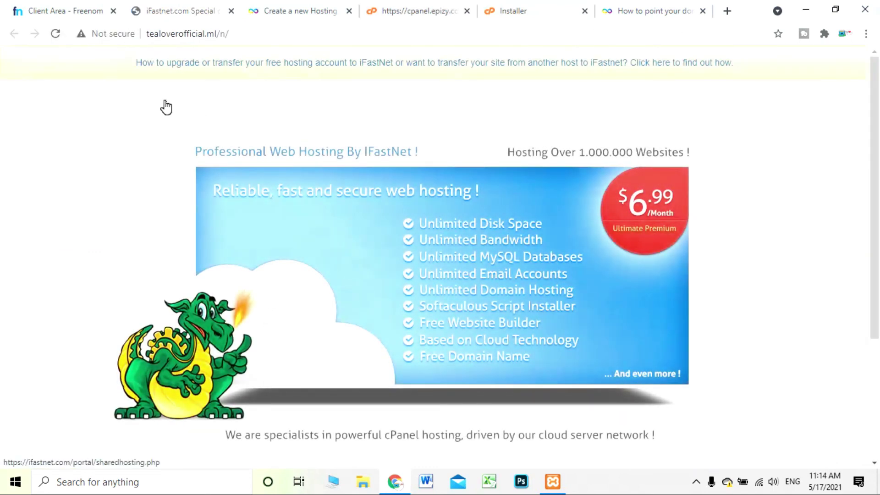
pyautogui.moveTo(128, 90); pyautogui.dragTo(531, 310)
pyautogui.click(530, 310)
pyautogui.scroll(-5, 531, 310)
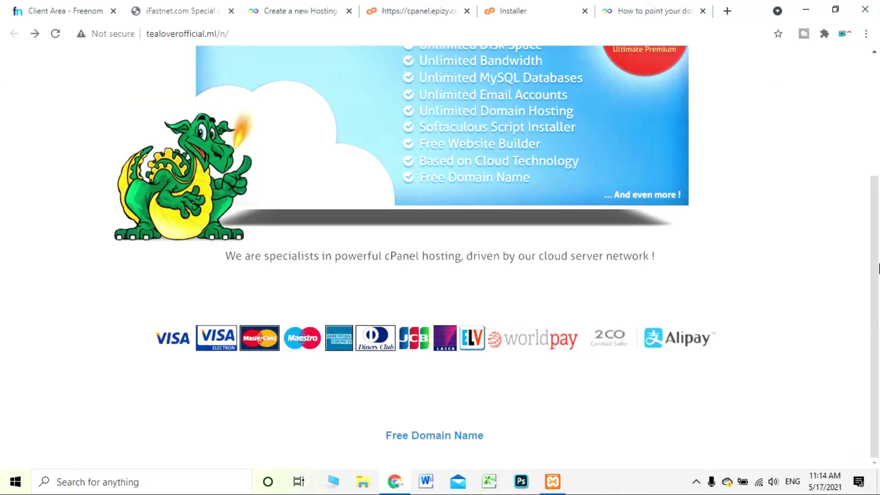
pyautogui.moveTo(875, 348); pyautogui.dragTo(875, 229)
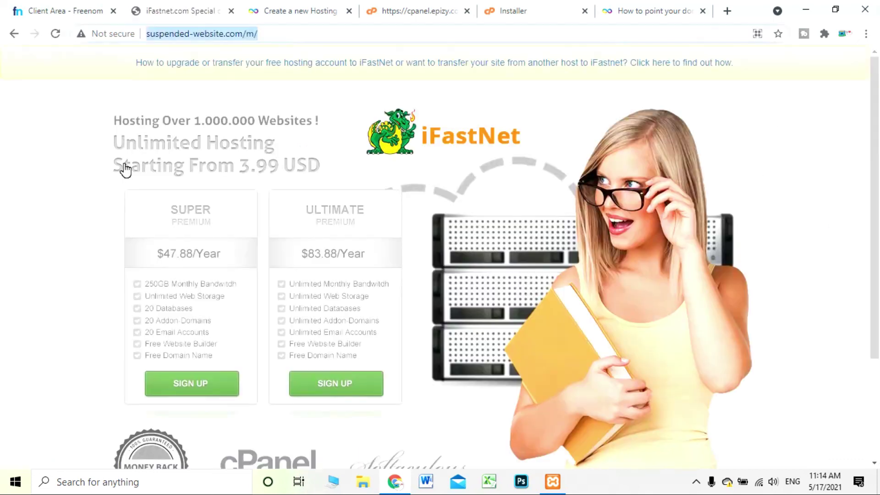
# Close the iFastNet site tab, check Freenom's domain page, and go back to the hosting confirmation
pyautogui.click(231, 11)
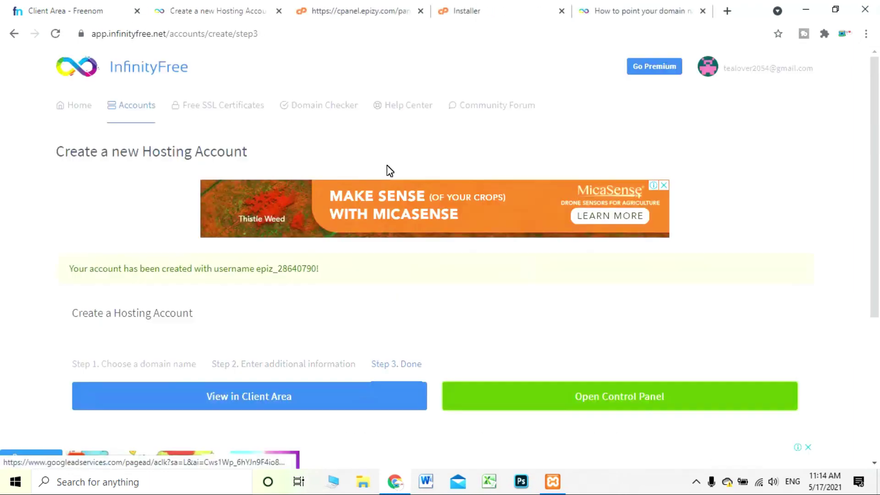
pyautogui.click(83, 19)
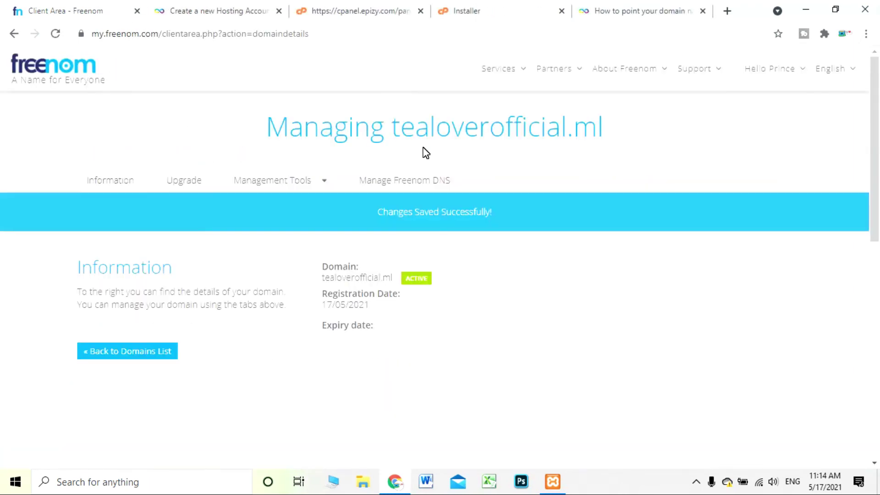
pyautogui.click(213, 7)
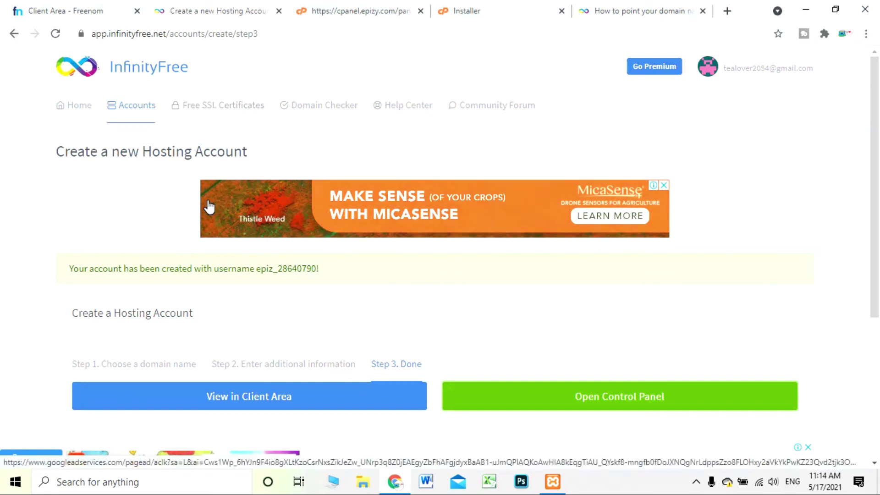